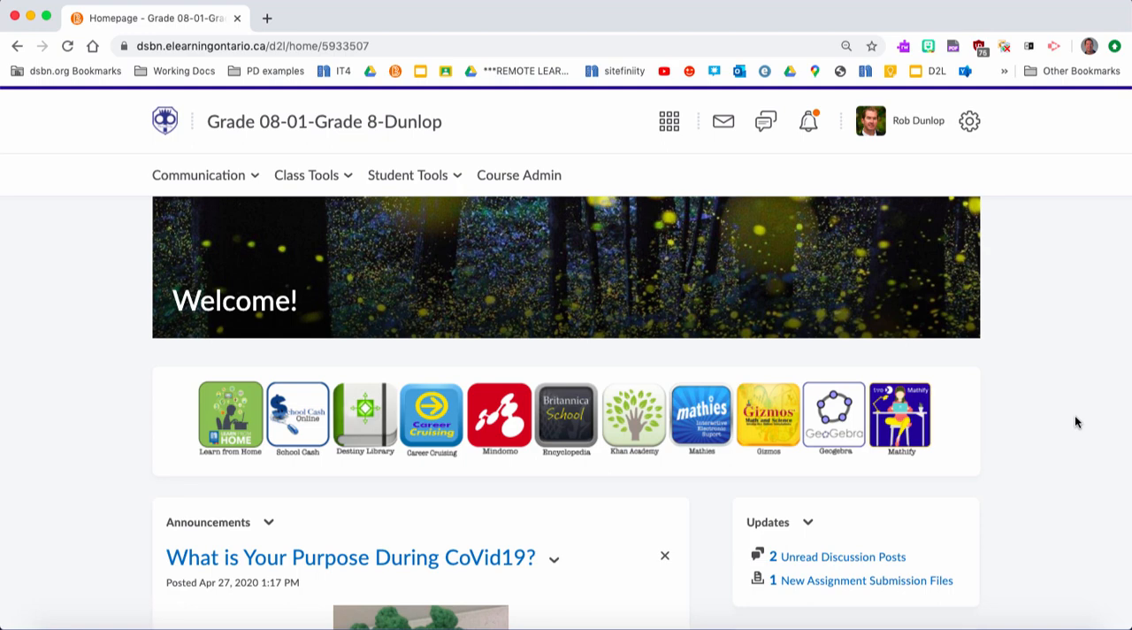
- Open the submissions for the assignment "Writing Responses: What is your purpose?" from its link in the class announcement
{"action": "scroll", "coordinate": [1075, 416], "scroll_direction": "down", "scroll_amount": 5}
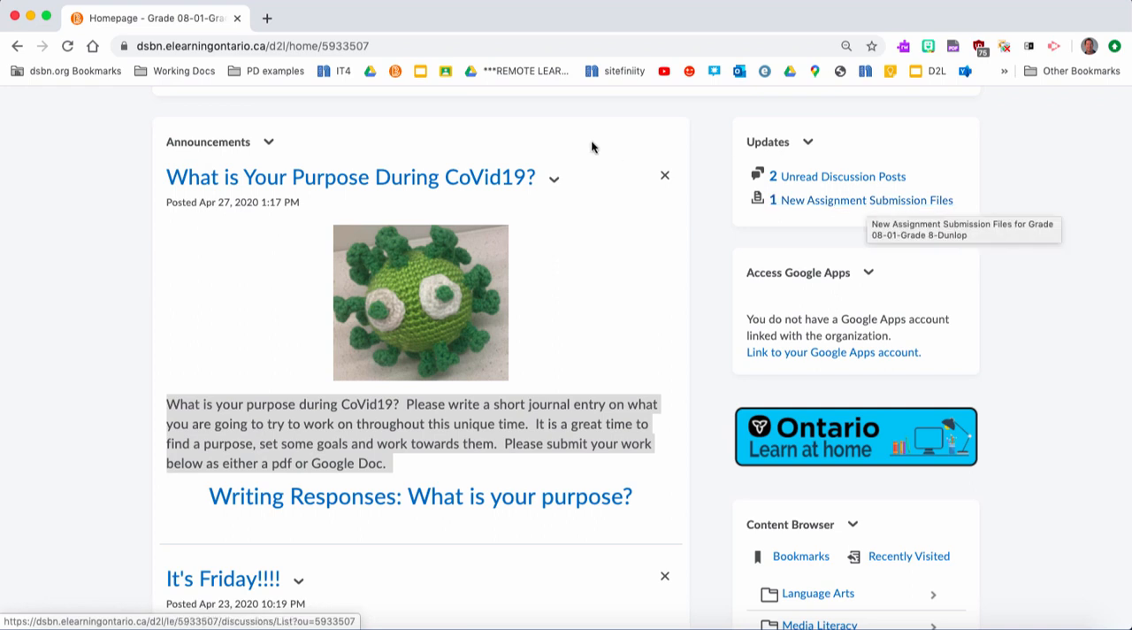
{"action": "left_click", "coordinate": [571, 305]}
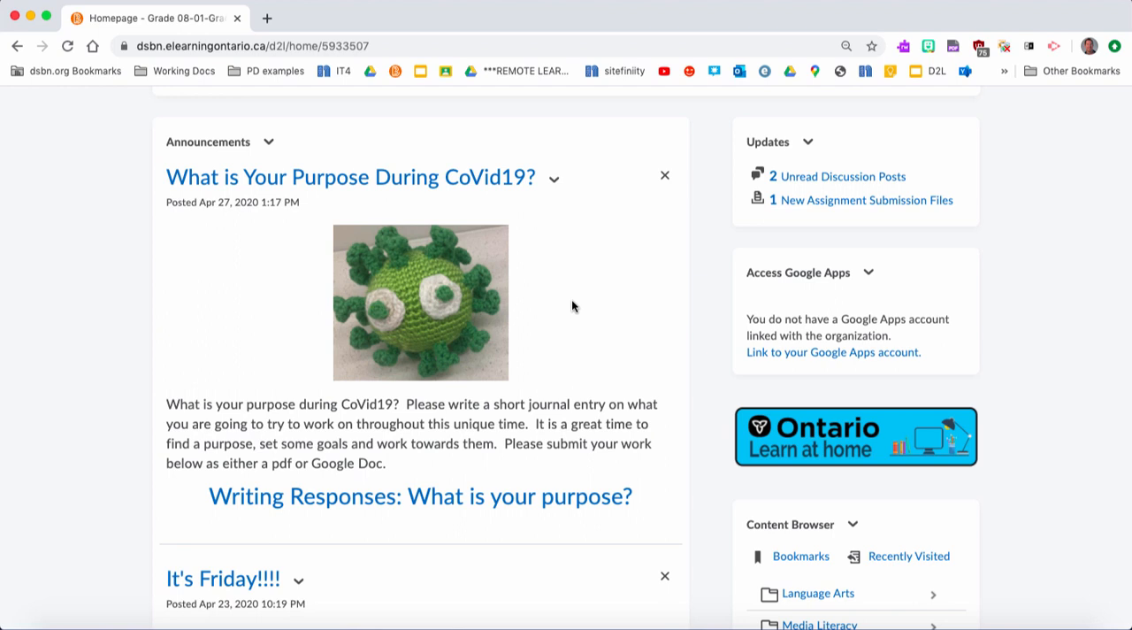
{"action": "scroll", "coordinate": [571, 299], "scroll_direction": "up", "scroll_amount": 5}
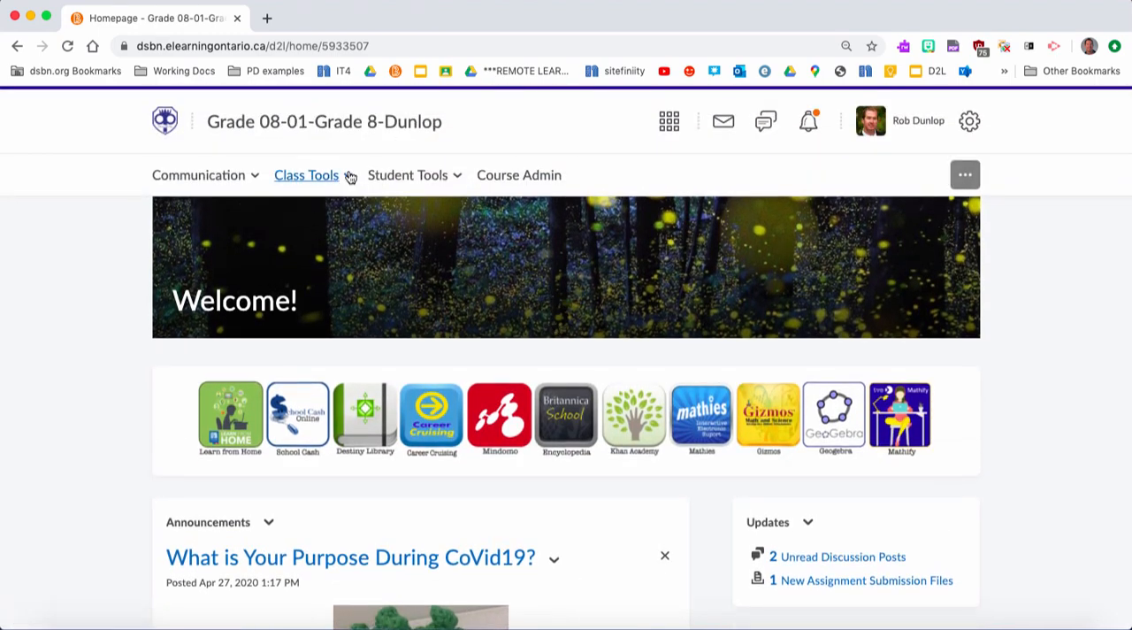
{"action": "left_click", "coordinate": [346, 176]}
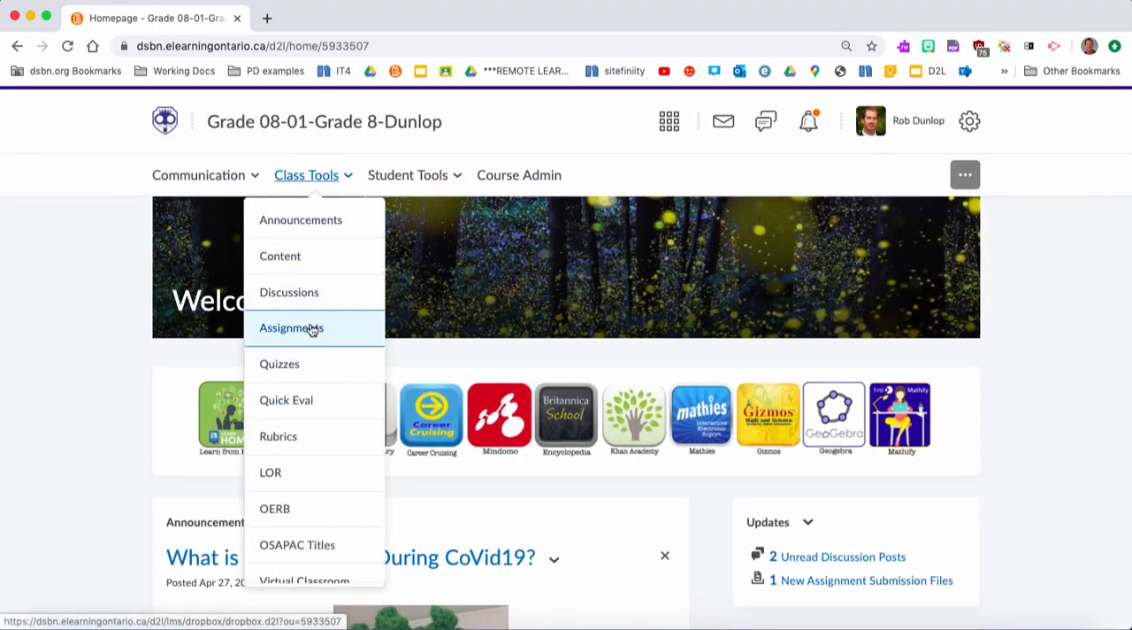
{"action": "scroll", "coordinate": [701, 530], "scroll_direction": "down", "scroll_amount": 5}
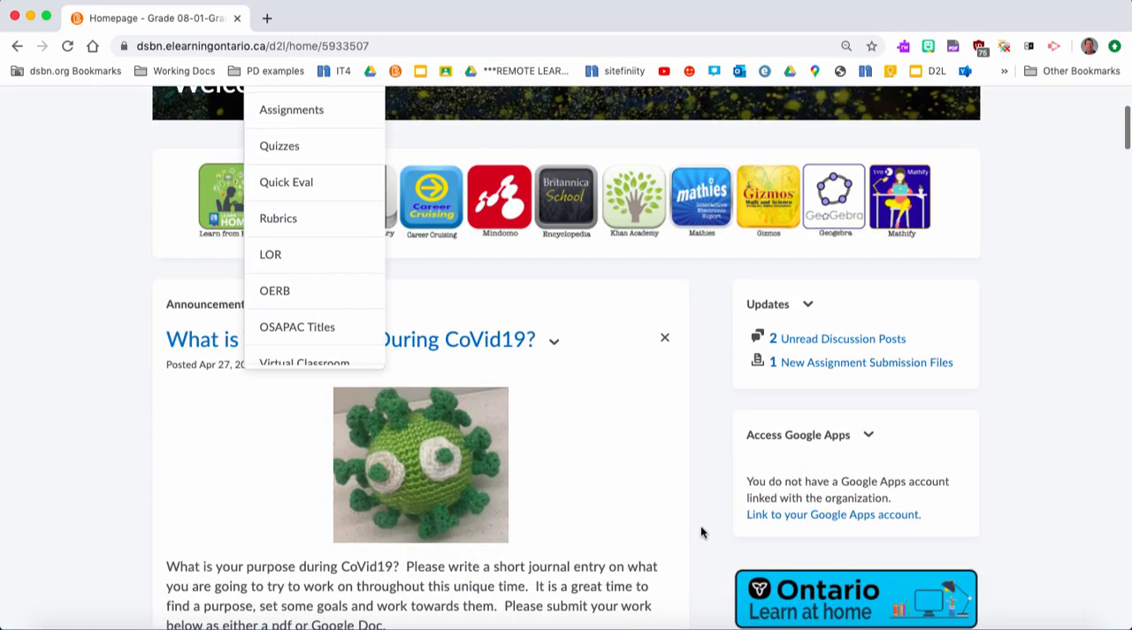
{"action": "scroll", "coordinate": [532, 488], "scroll_direction": "up", "scroll_amount": 1}
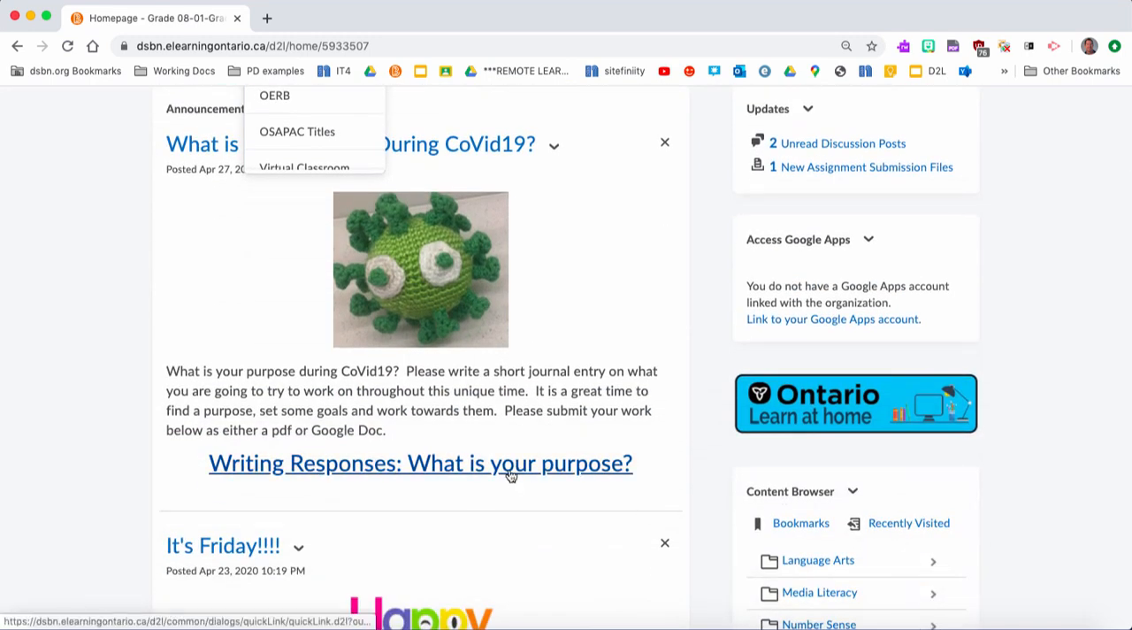
{"action": "left_click", "coordinate": [509, 475]}
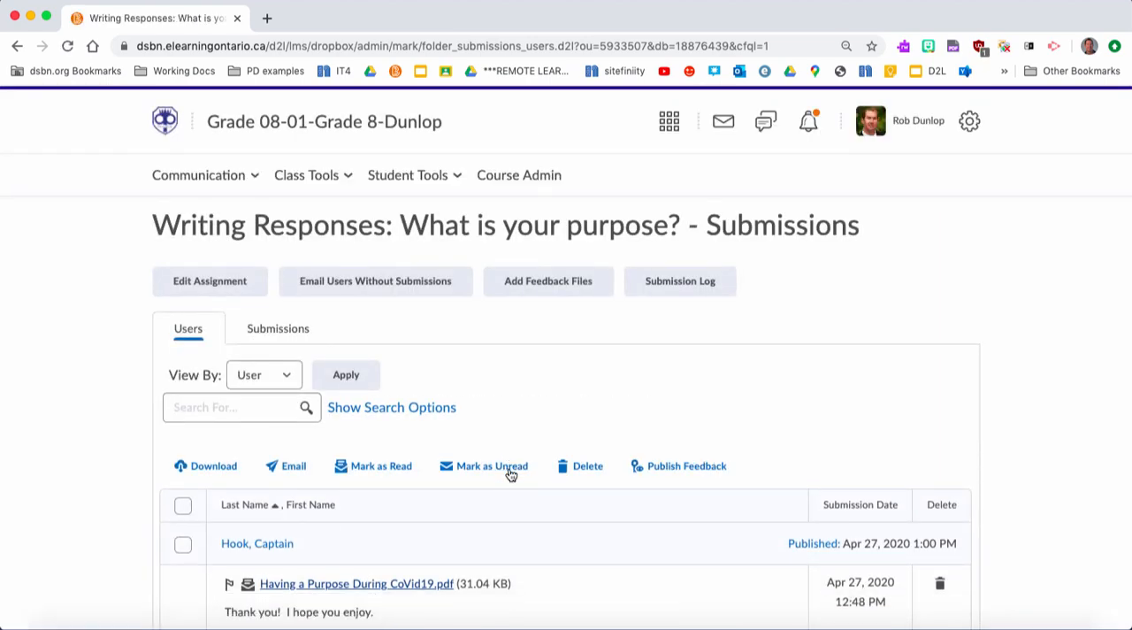
- Expand the search options of the submission list and search for users without submissions
{"action": "scroll", "coordinate": [510, 475], "scroll_direction": "down", "scroll_amount": 8}
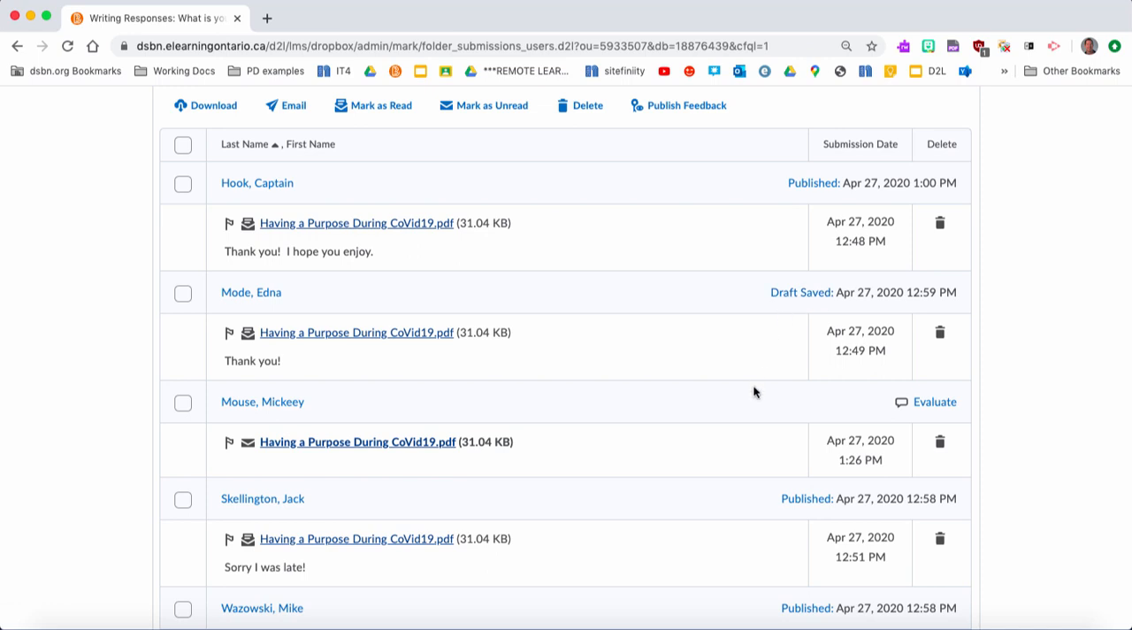
{"action": "scroll", "coordinate": [754, 386], "scroll_direction": "down", "scroll_amount": 3}
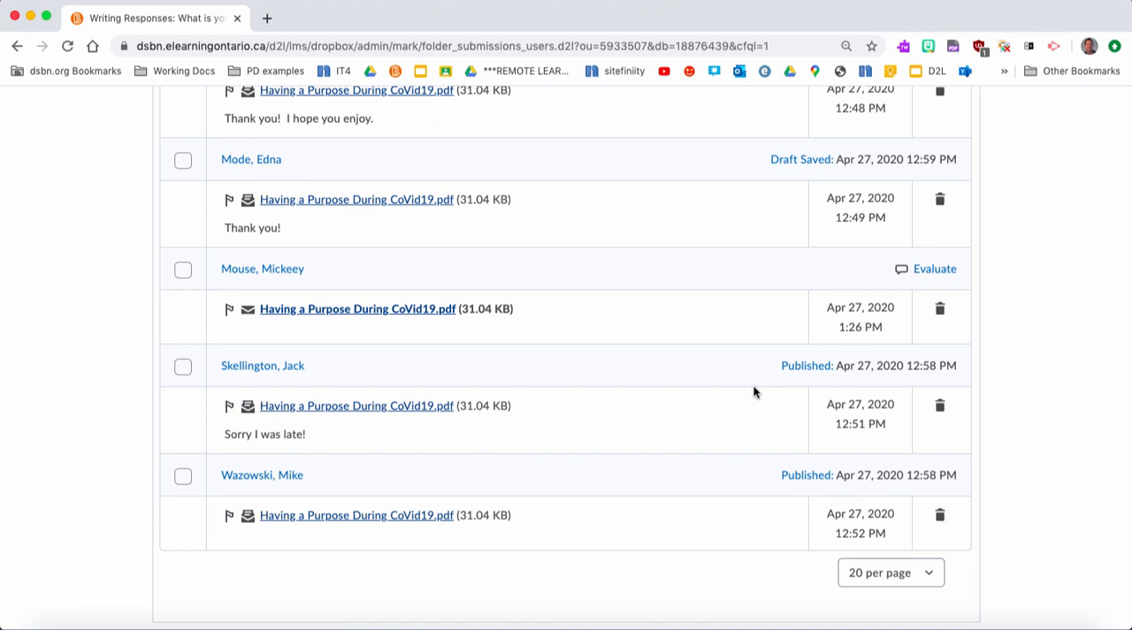
{"action": "scroll", "coordinate": [671, 291], "scroll_direction": "up", "scroll_amount": 5}
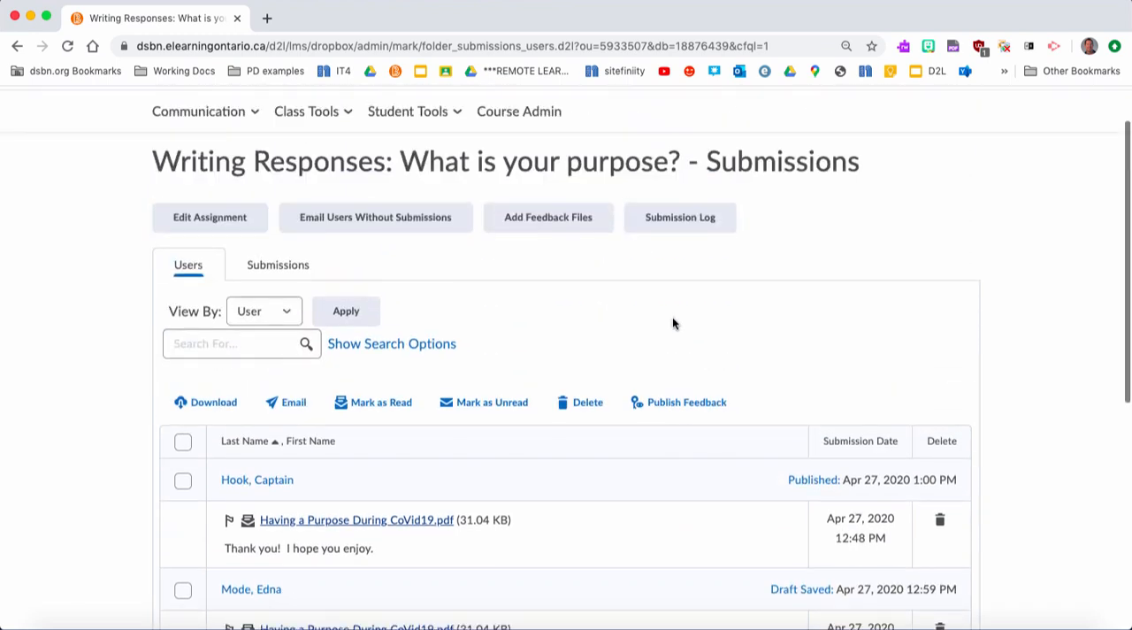
{"action": "scroll", "coordinate": [672, 323], "scroll_direction": "up", "scroll_amount": 1}
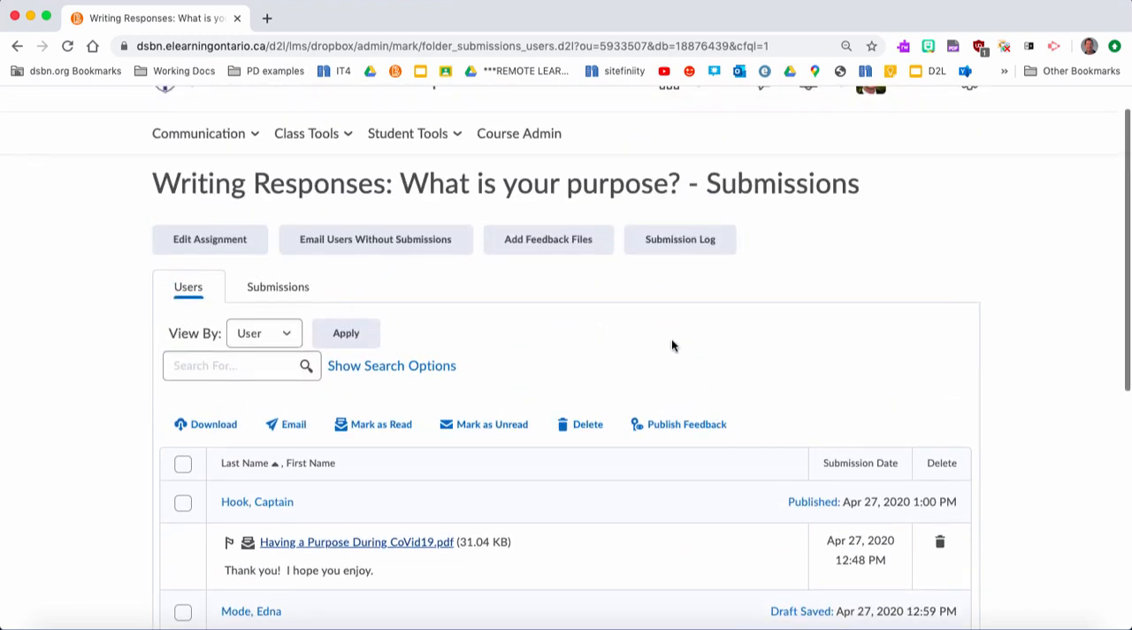
{"action": "left_click", "coordinate": [368, 366]}
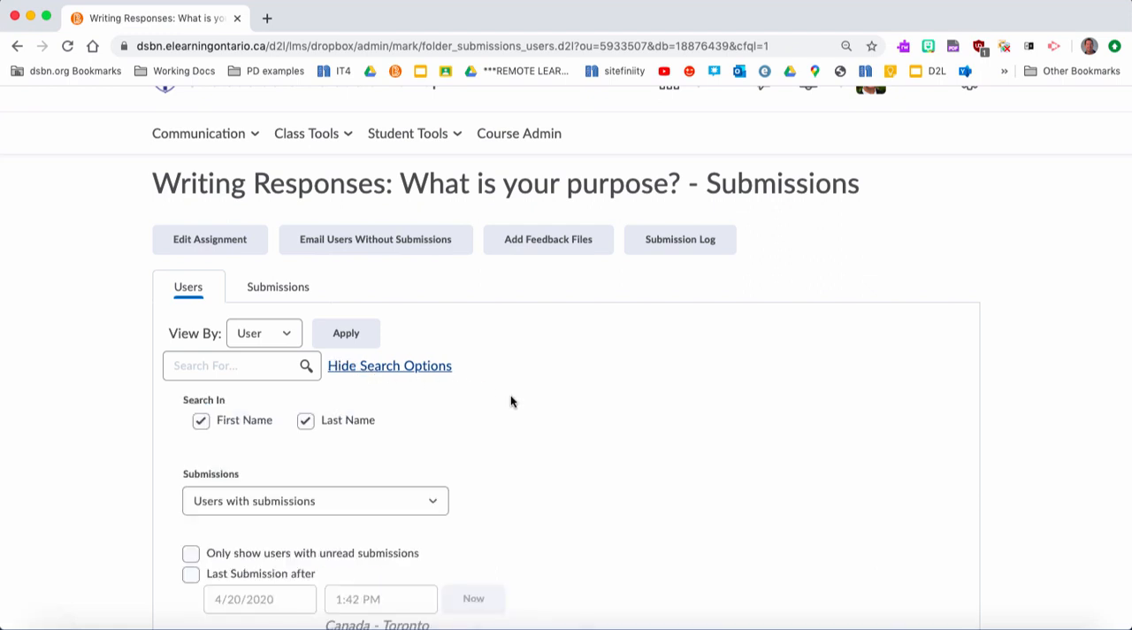
{"action": "scroll", "coordinate": [511, 401], "scroll_direction": "down", "scroll_amount": 5}
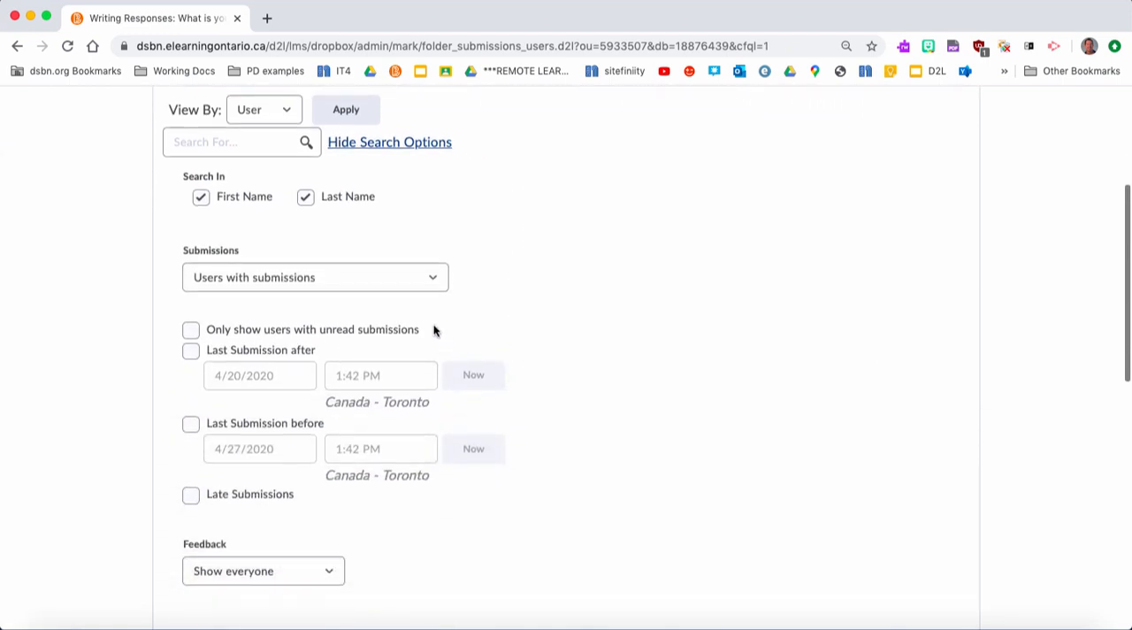
{"action": "left_click", "coordinate": [392, 280]}
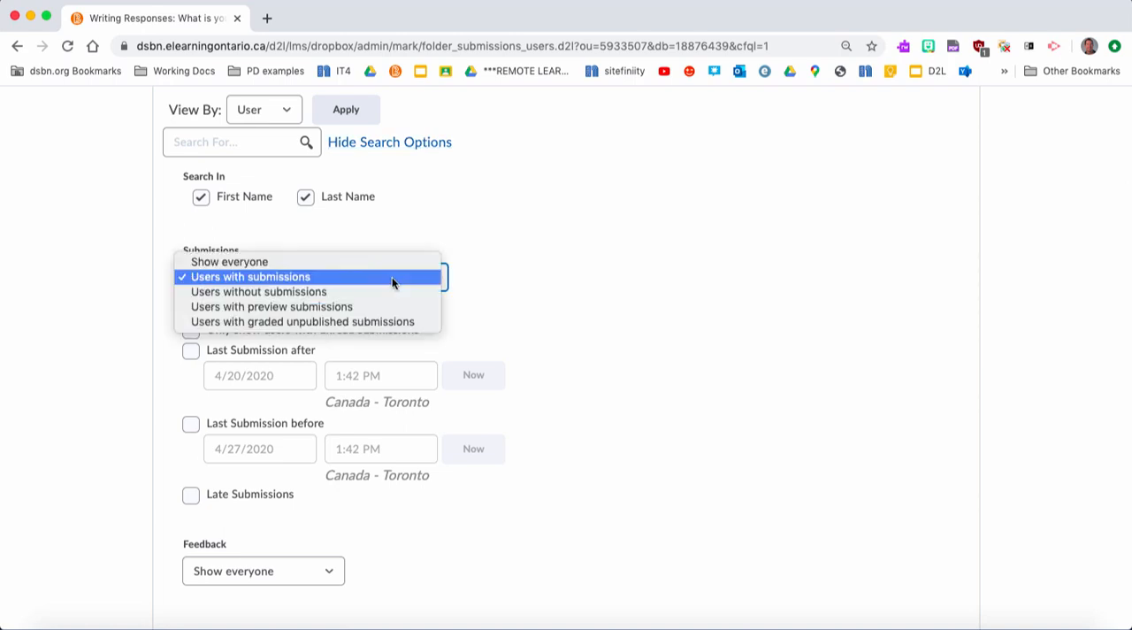
{"action": "left_click", "coordinate": [379, 290]}
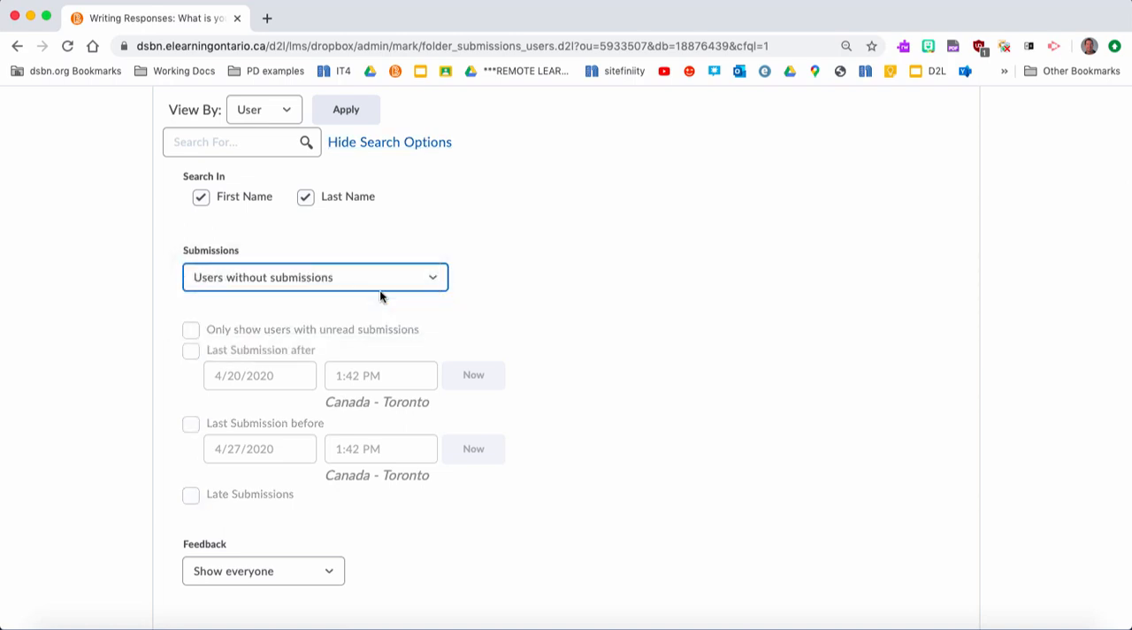
{"action": "scroll", "coordinate": [379, 291], "scroll_direction": "up", "scroll_amount": 3}
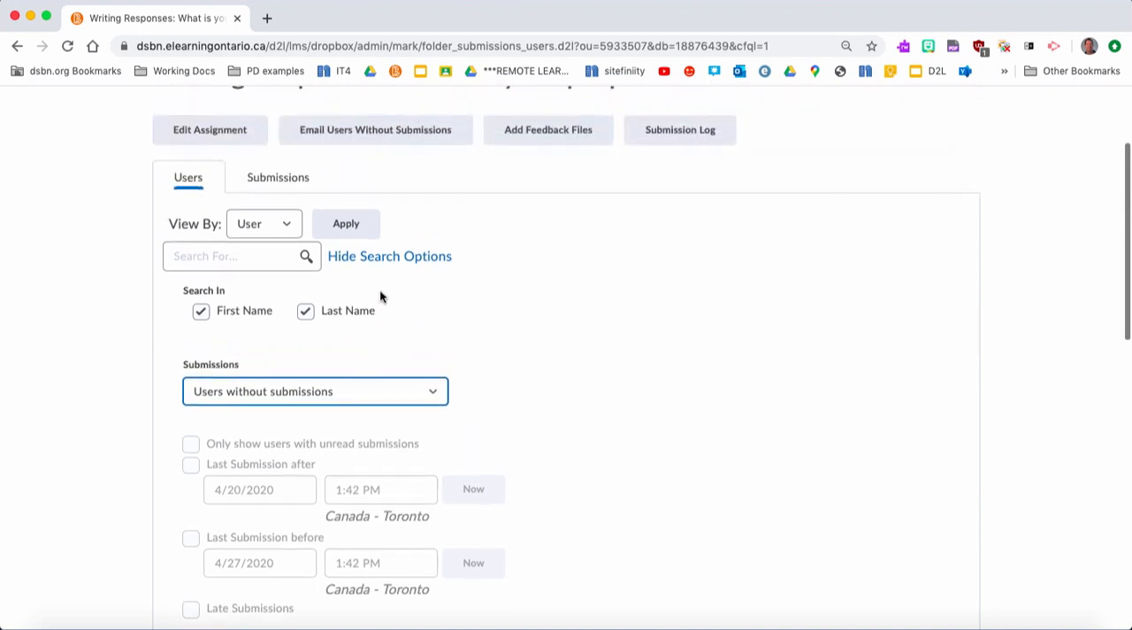
{"action": "left_click", "coordinate": [306, 257]}
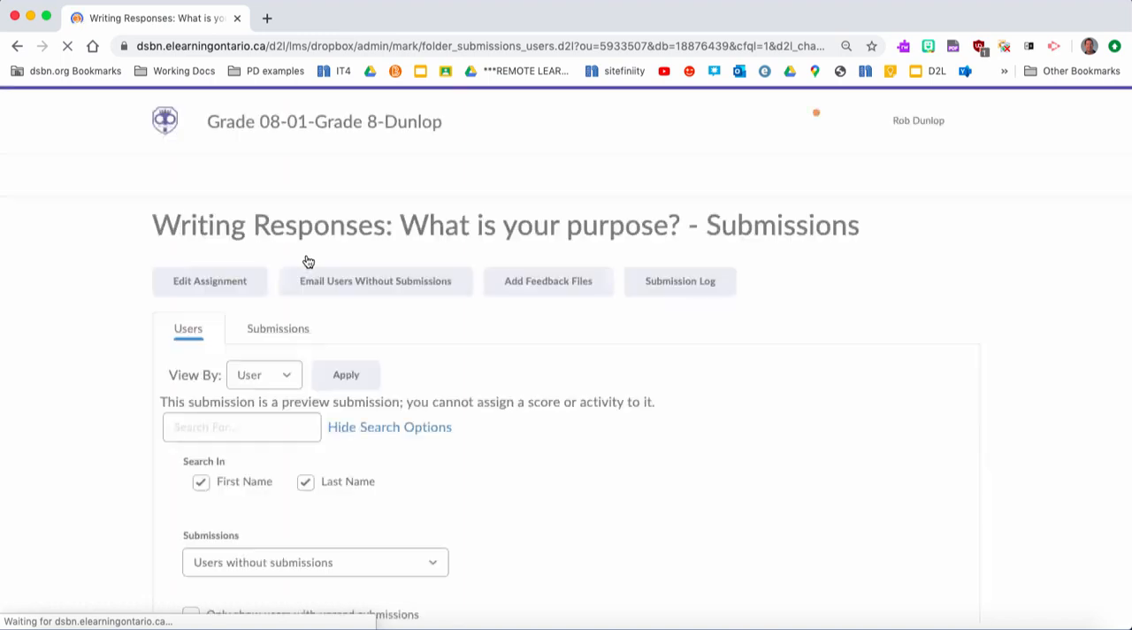
{"action": "scroll", "coordinate": [354, 336], "scroll_direction": "down", "scroll_amount": 5}
{"action": "scroll", "coordinate": [428, 409], "scroll_direction": "down", "scroll_amount": 3}
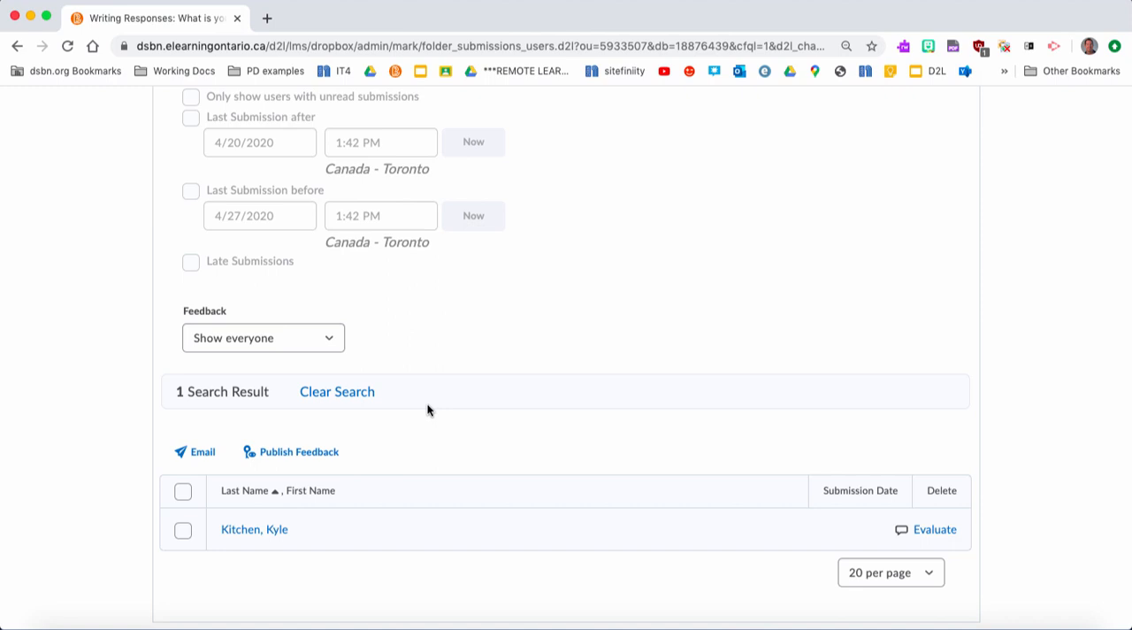
- Set the Submissions filter to Show everyone and rerun the search
{"action": "scroll", "coordinate": [428, 409], "scroll_direction": "up", "scroll_amount": 6}
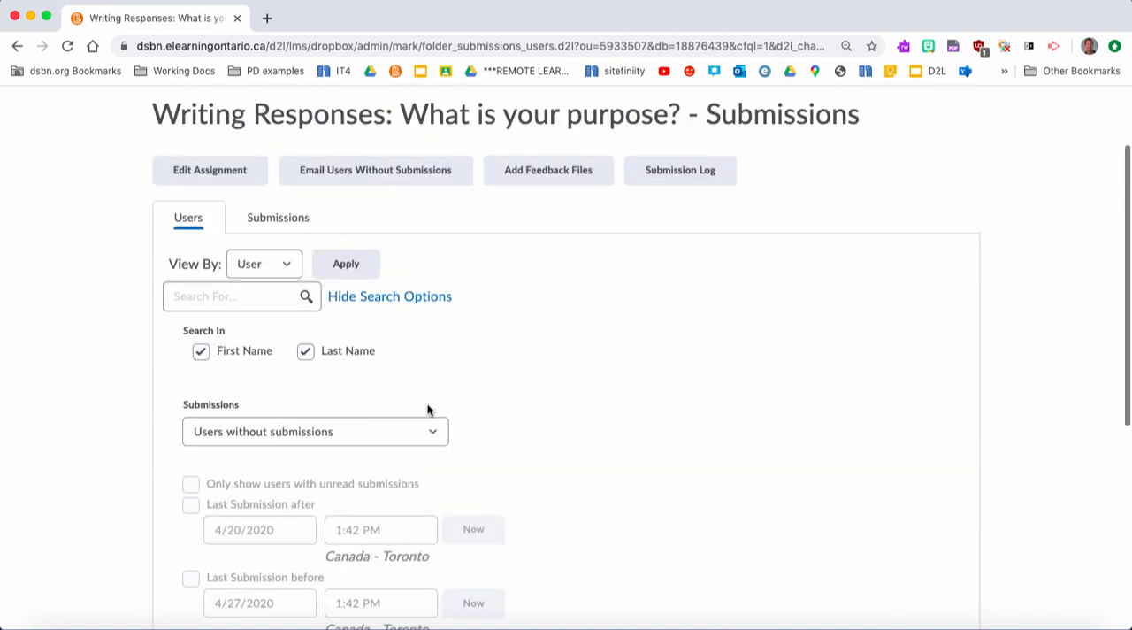
{"action": "left_click", "coordinate": [338, 427]}
{"action": "left_click", "coordinate": [292, 402]}
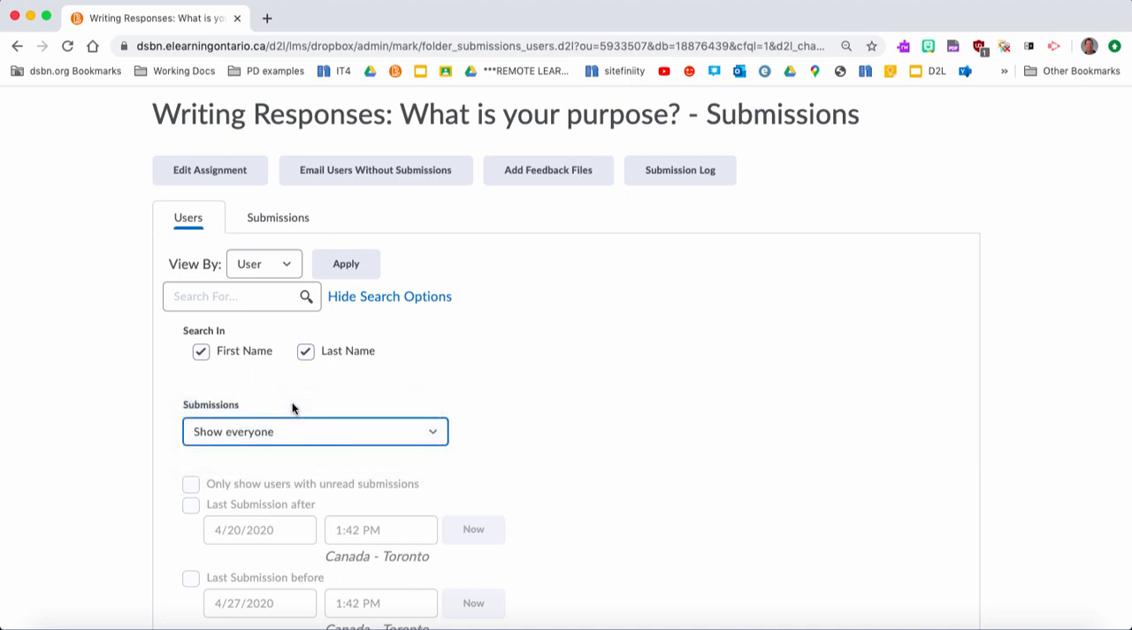
{"action": "left_click", "coordinate": [304, 300]}
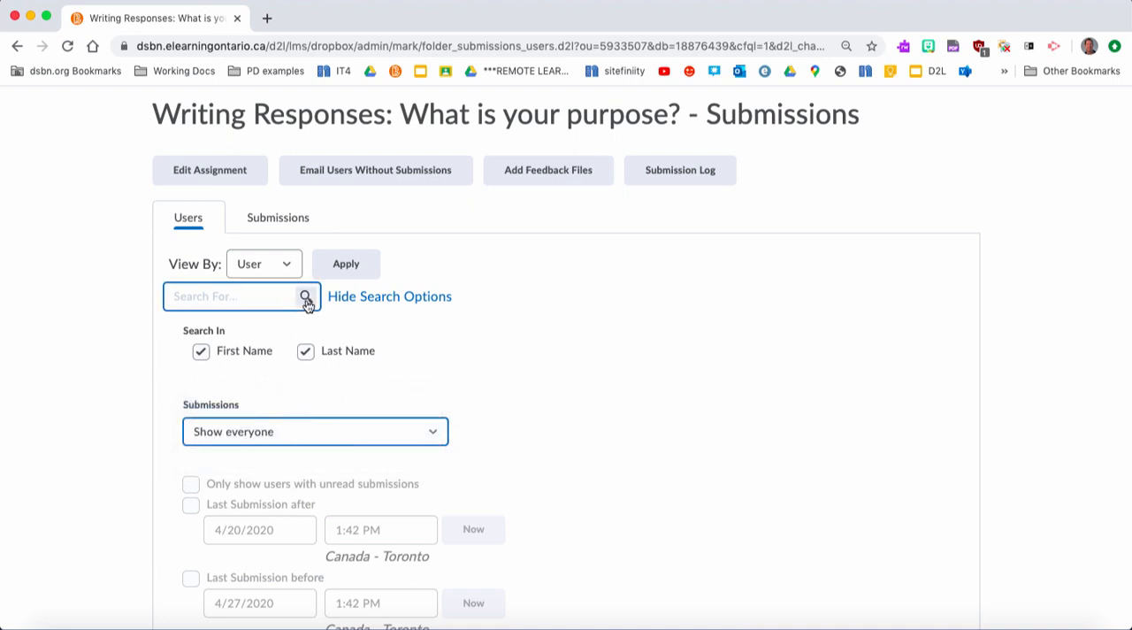
{"action": "left_click", "coordinate": [306, 301]}
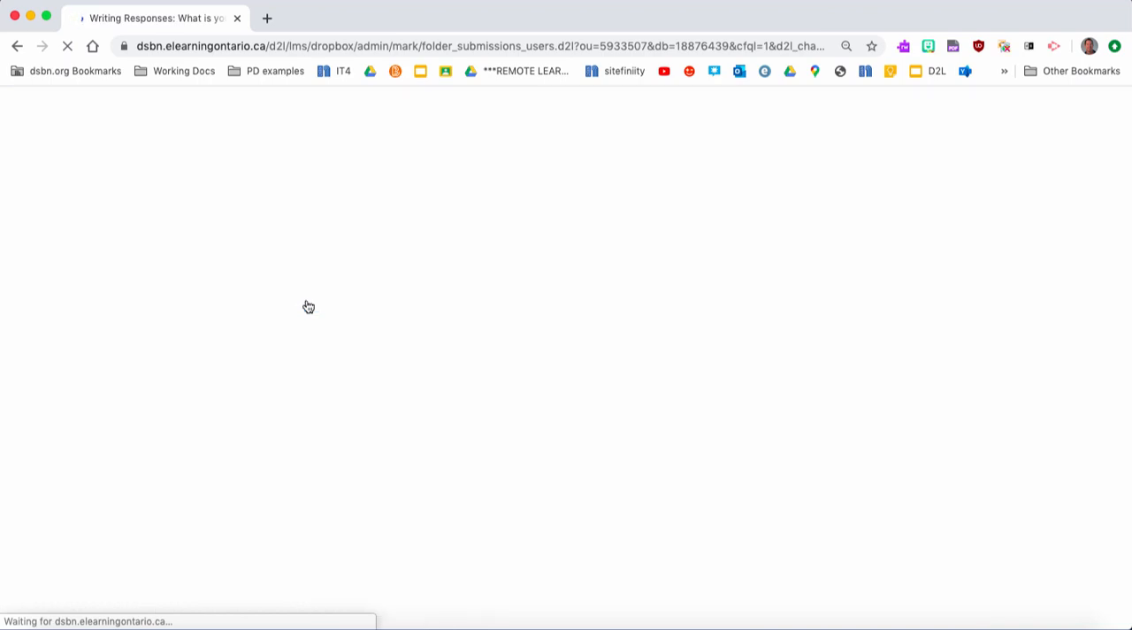
- Set the Feedback filter to Users without feedback and rerun the search on the submission list
{"action": "scroll", "coordinate": [378, 430], "scroll_direction": "down", "scroll_amount": 5}
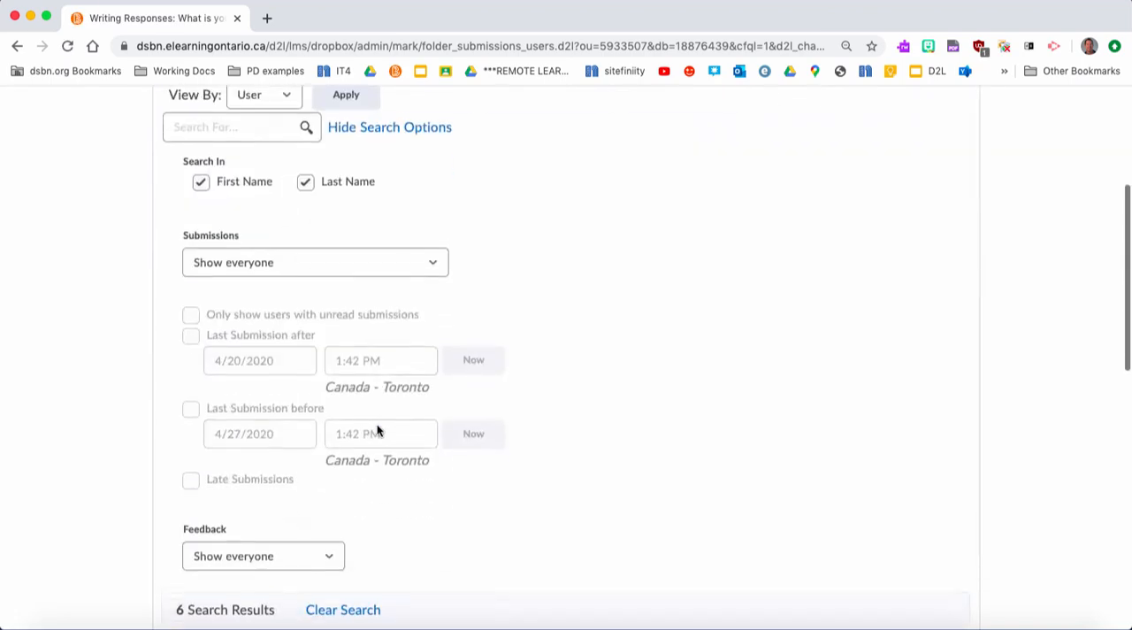
{"action": "scroll", "coordinate": [377, 430], "scroll_direction": "down", "scroll_amount": 6}
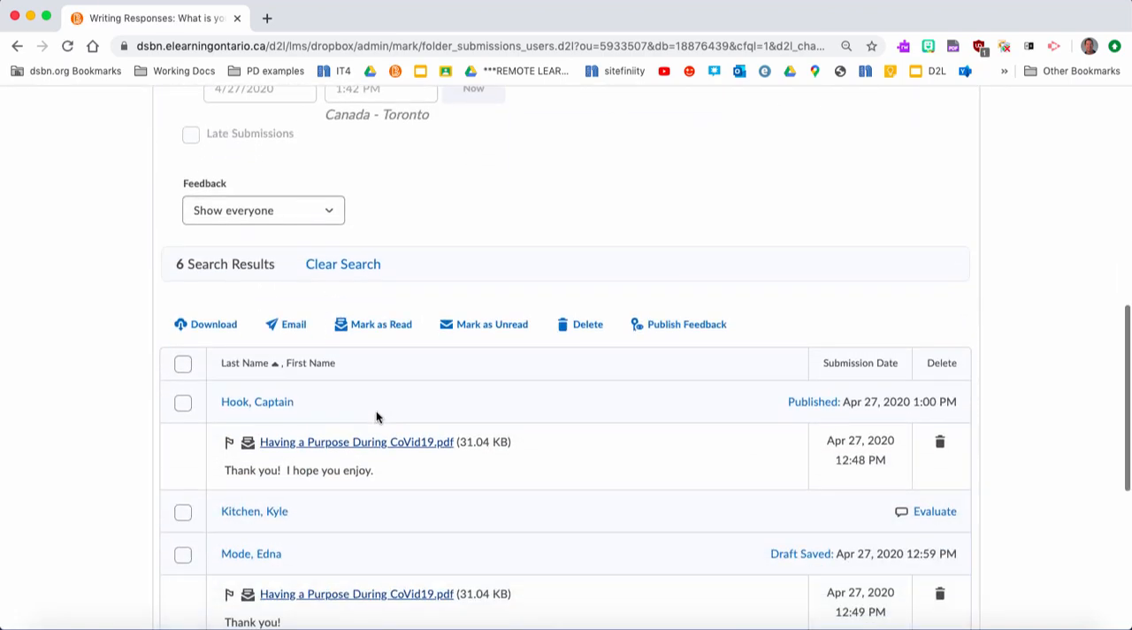
{"action": "left_click", "coordinate": [328, 215]}
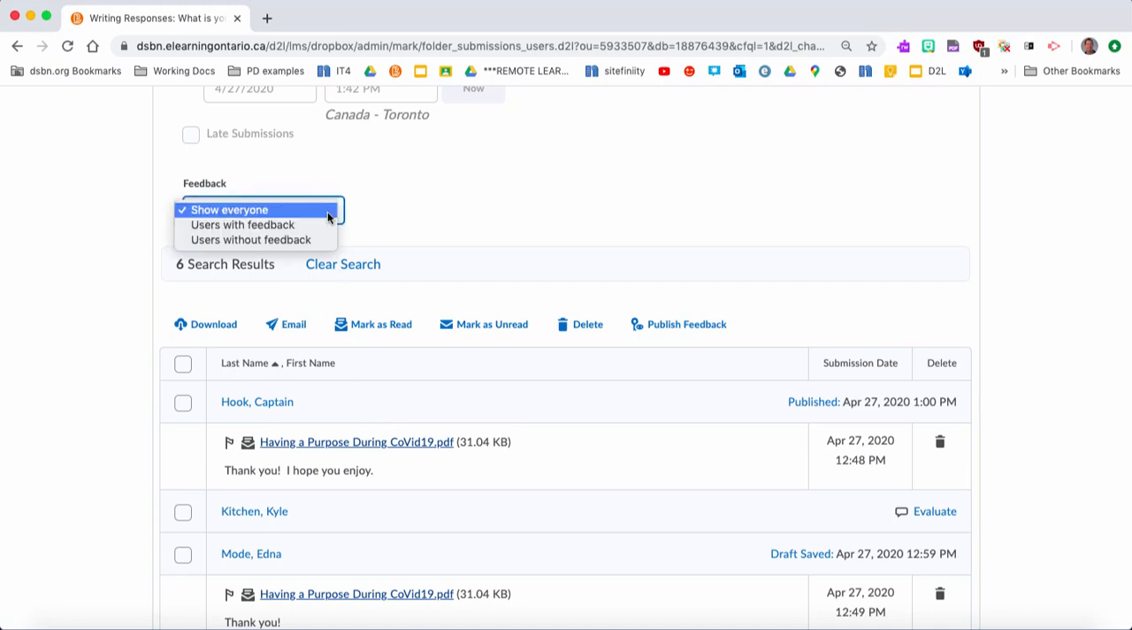
{"action": "left_click", "coordinate": [276, 240]}
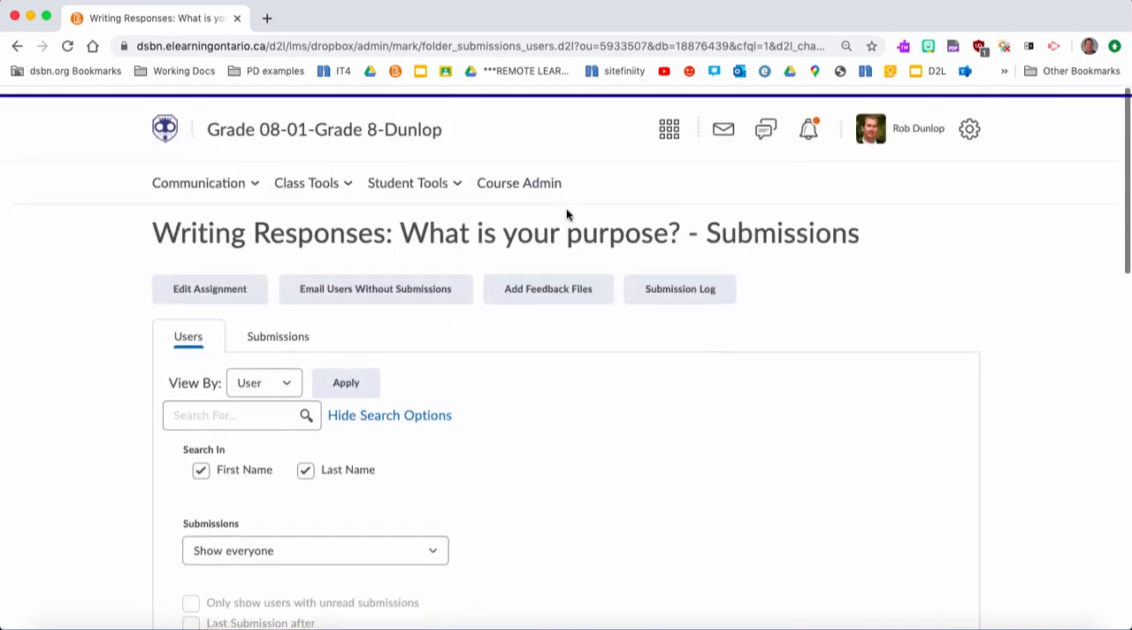
{"action": "left_click", "coordinate": [306, 409]}
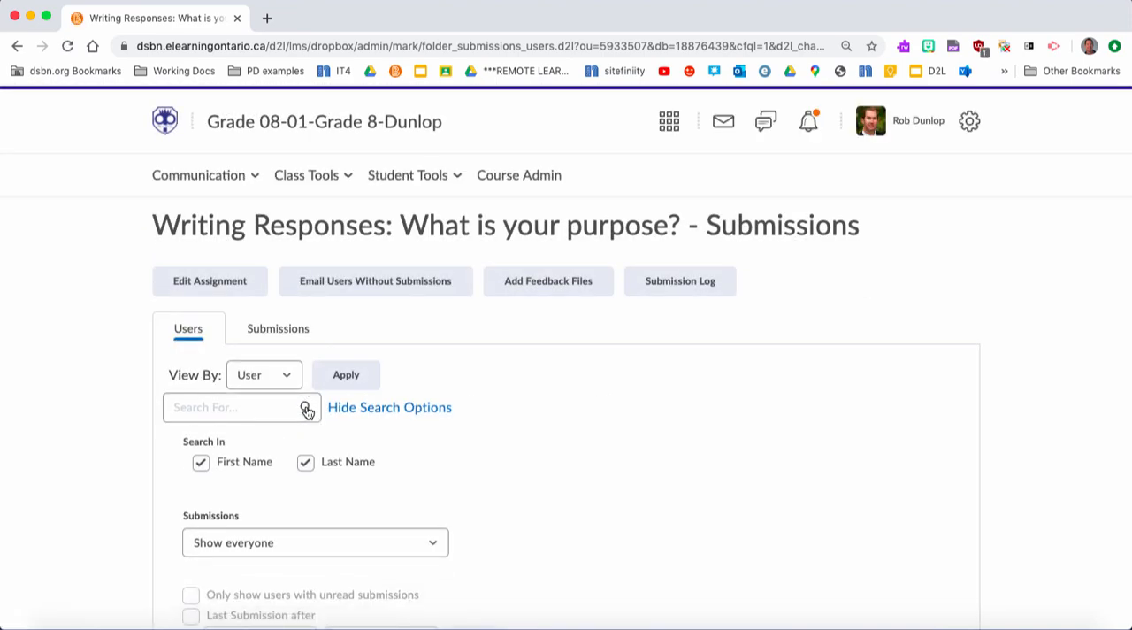
{"action": "scroll", "coordinate": [306, 411], "scroll_direction": "down", "scroll_amount": 10}
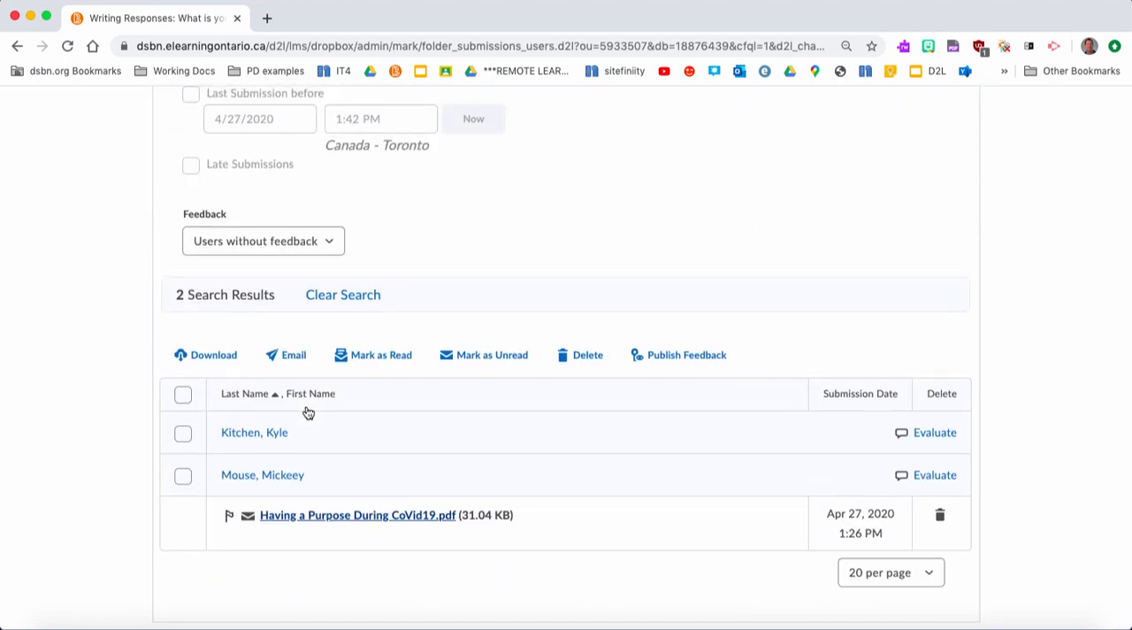
- Open the unread submission "Having a Purpose During CoVid19.pdf" and paste the prepared written feedback praising the writing and suggesting a focus on fluency
{"action": "left_click", "coordinate": [376, 524]}
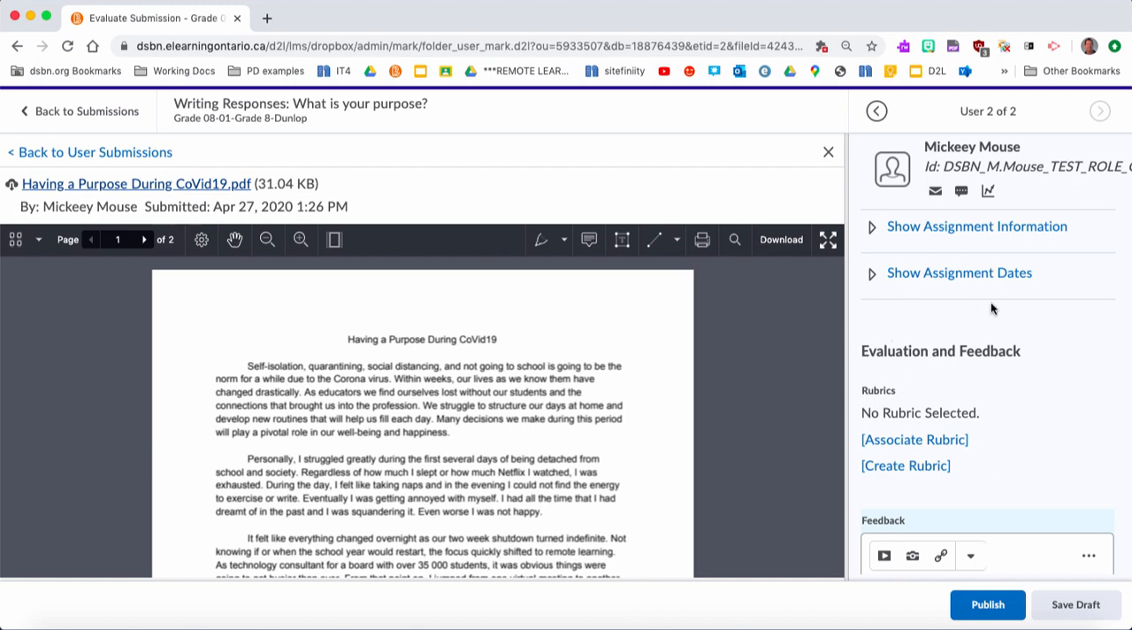
{"action": "scroll", "coordinate": [1029, 369], "scroll_direction": "down", "scroll_amount": 3}
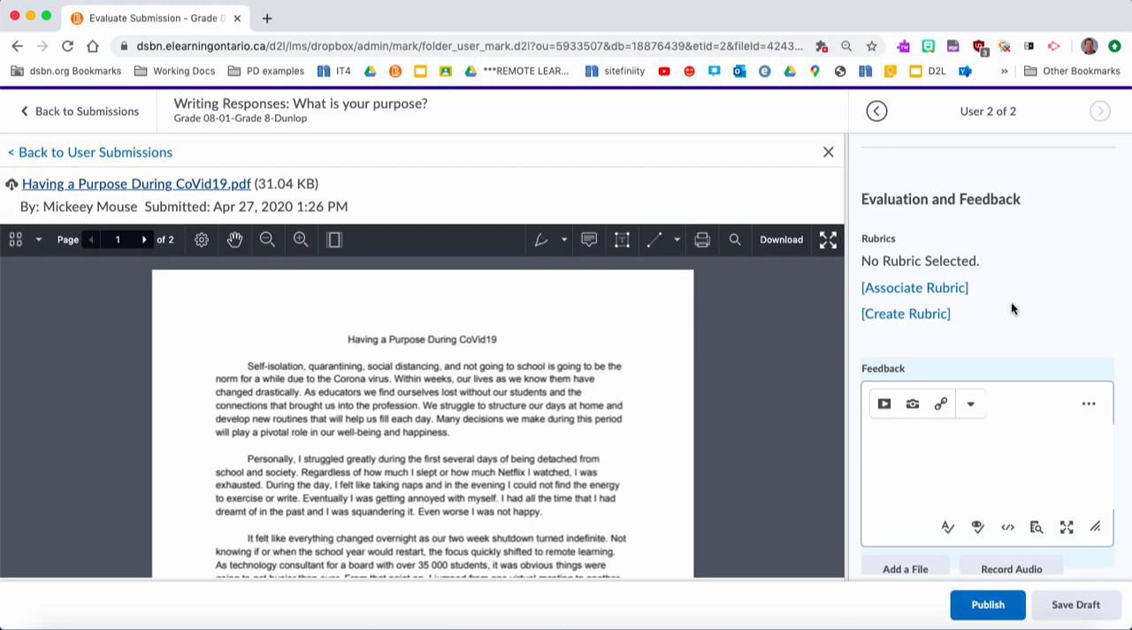
{"action": "left_click", "coordinate": [907, 458]}
{"action": "type", "text": "Overall this was a great piece of writing.  One aspect that you might want to focus on is your fluency.  For example,"}
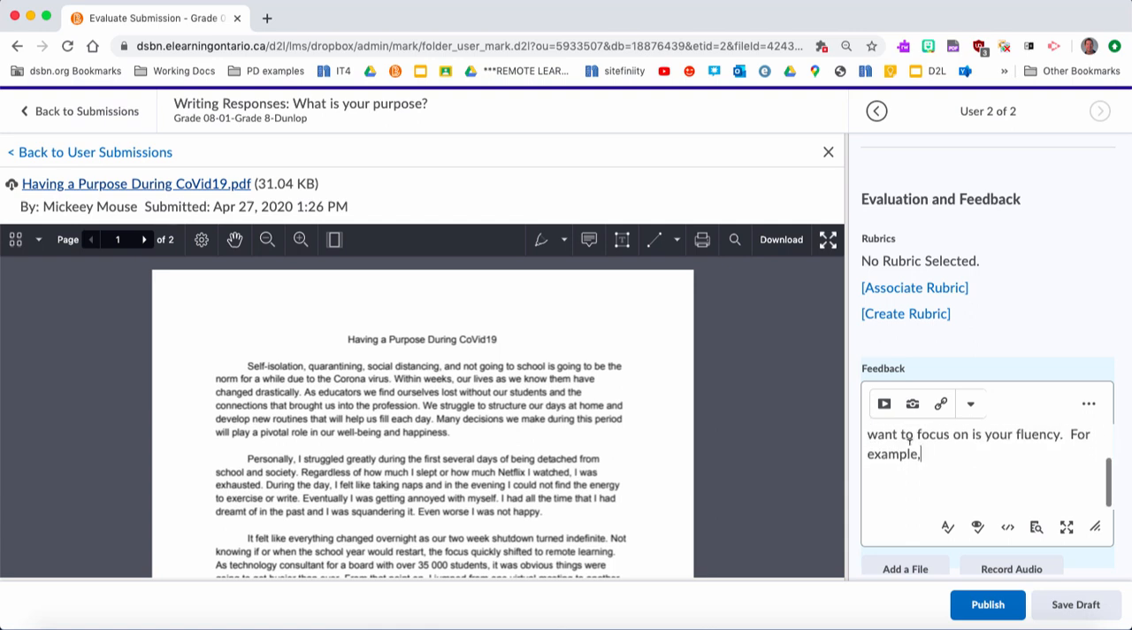
{"action": "scroll", "coordinate": [919, 433], "scroll_direction": "up", "scroll_amount": 3}
{"action": "scroll", "coordinate": [1009, 328], "scroll_direction": "down", "scroll_amount": 2}
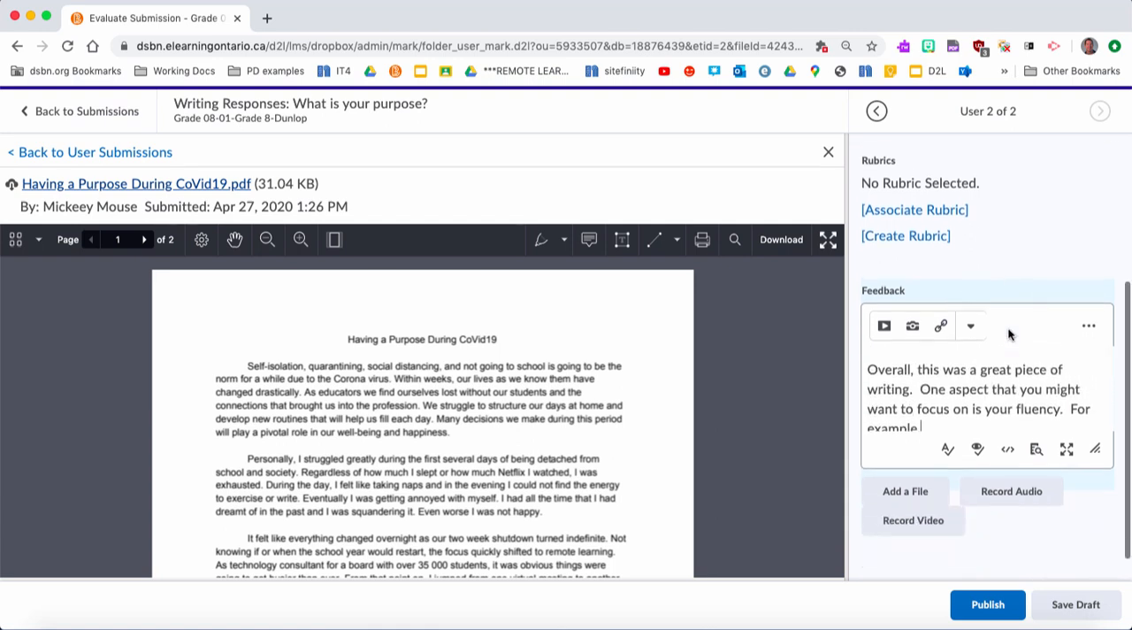
- Allow Flash access to the microphone, record an audio comment of about 6 seconds, and add it to the feedback
{"action": "left_click", "coordinate": [1005, 501]}
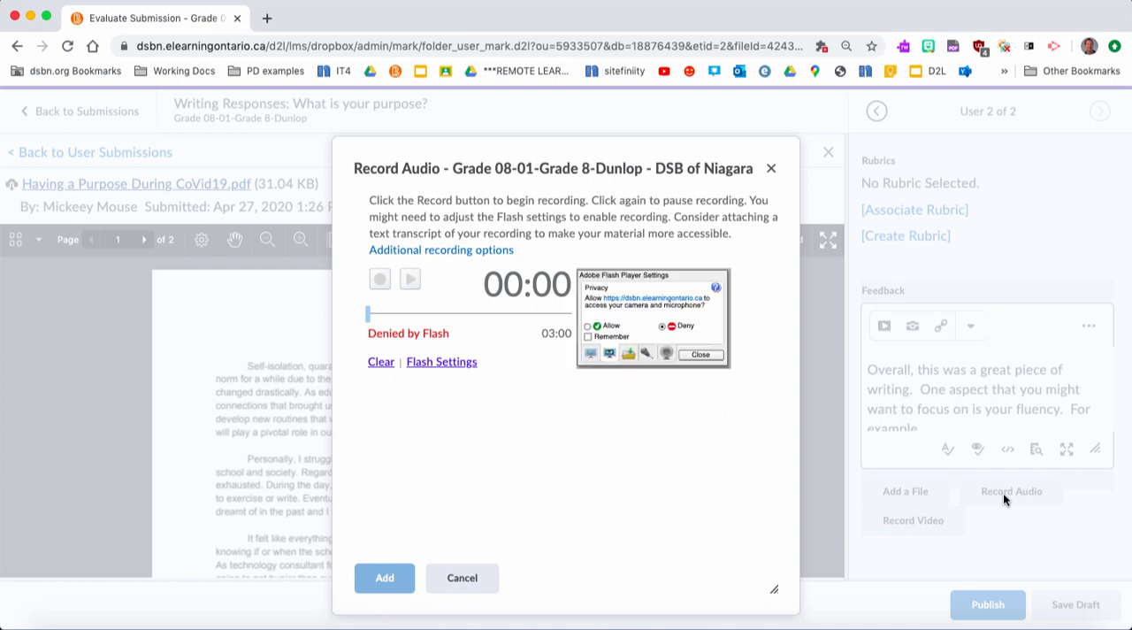
{"action": "left_click", "coordinate": [587, 326]}
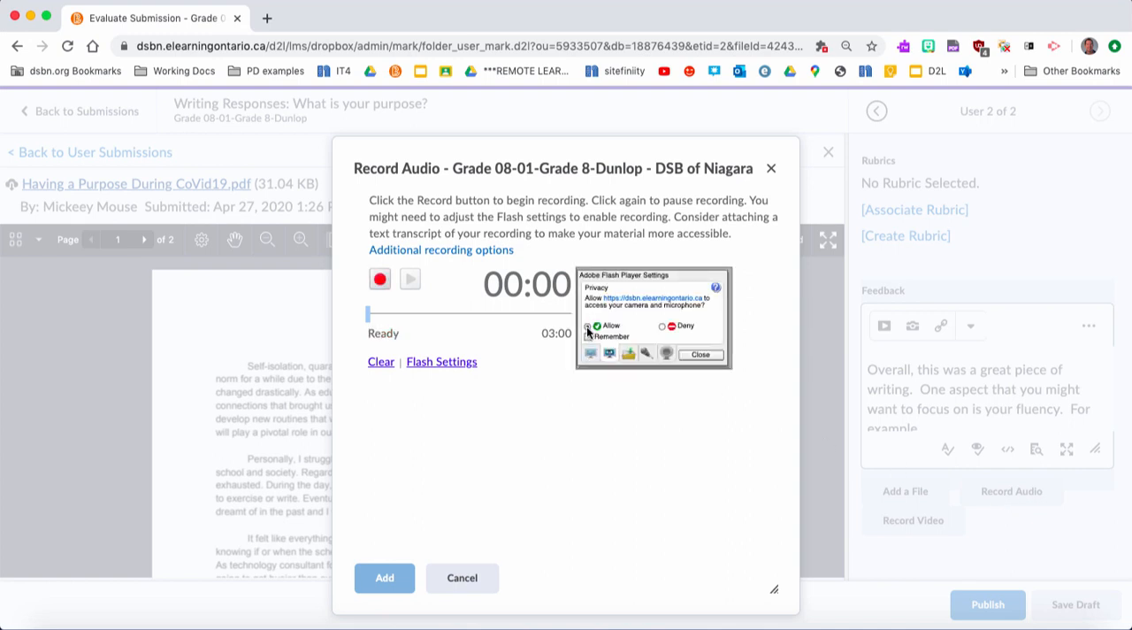
{"action": "left_click", "coordinate": [692, 356]}
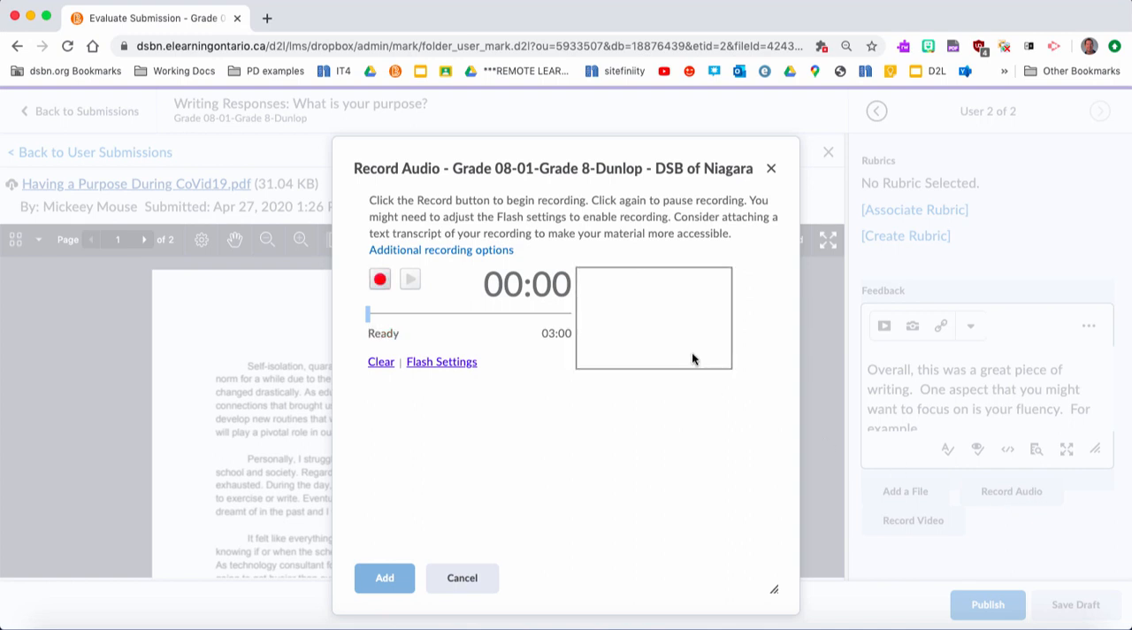
{"action": "left_click", "coordinate": [379, 281]}
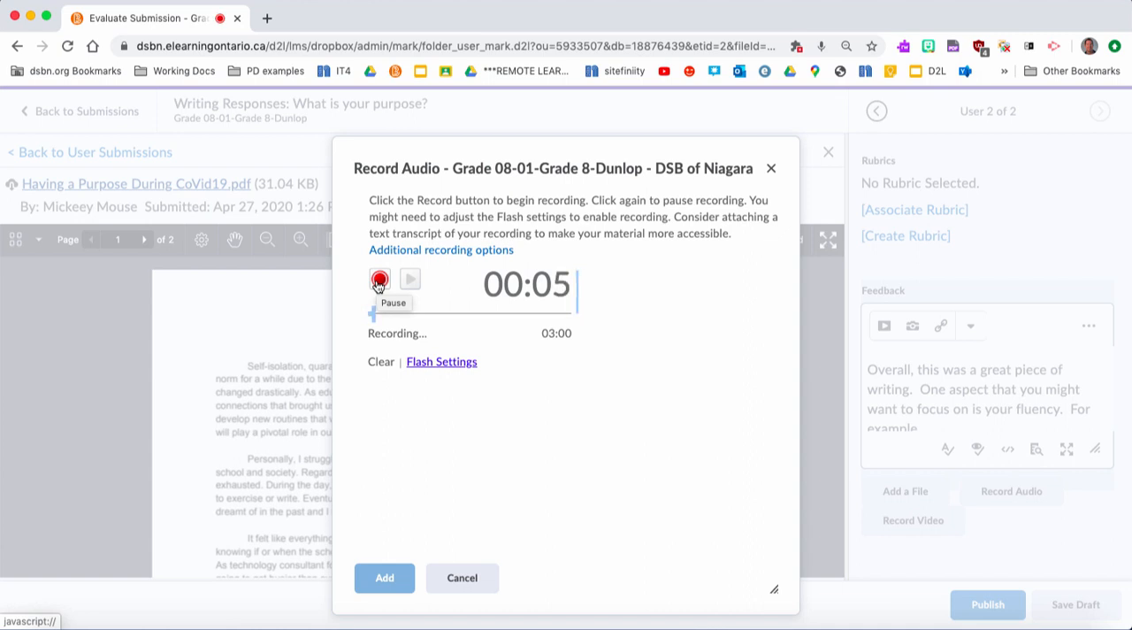
{"action": "left_click", "coordinate": [378, 283]}
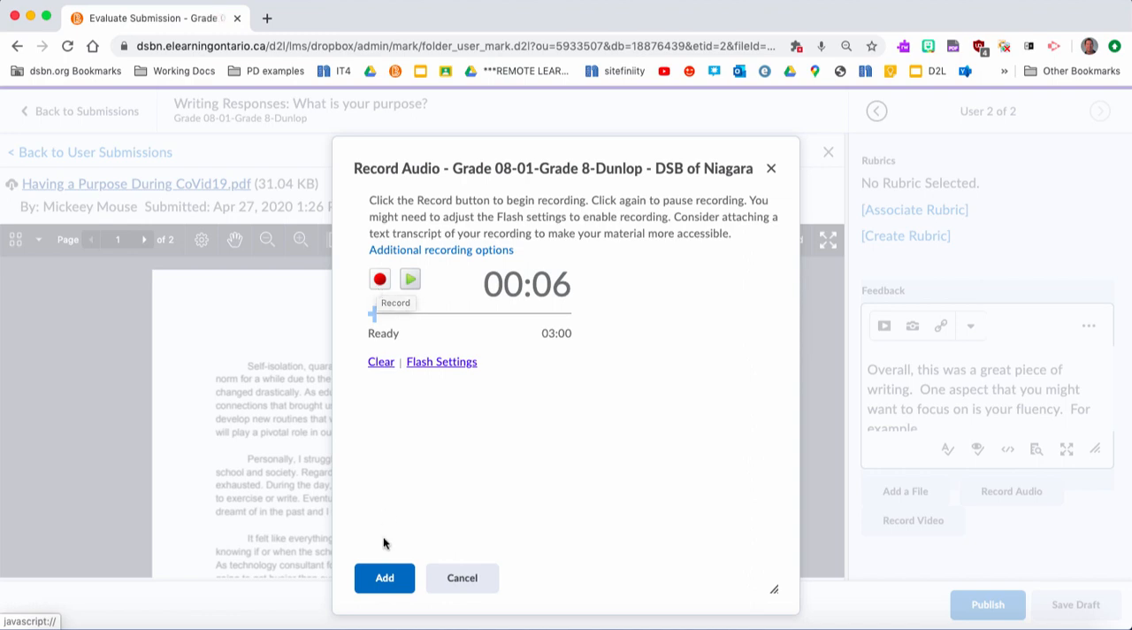
{"action": "left_click", "coordinate": [384, 579]}
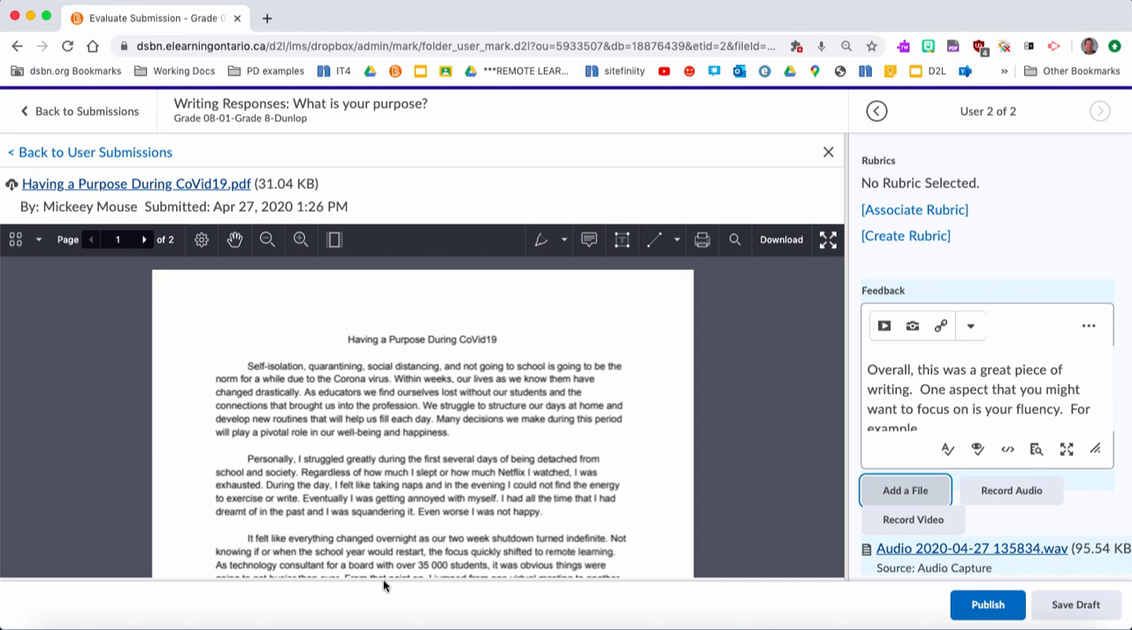
- Open the webcam video recorder for the feedback and cancel it without recording
{"action": "left_click", "coordinate": [904, 522]}
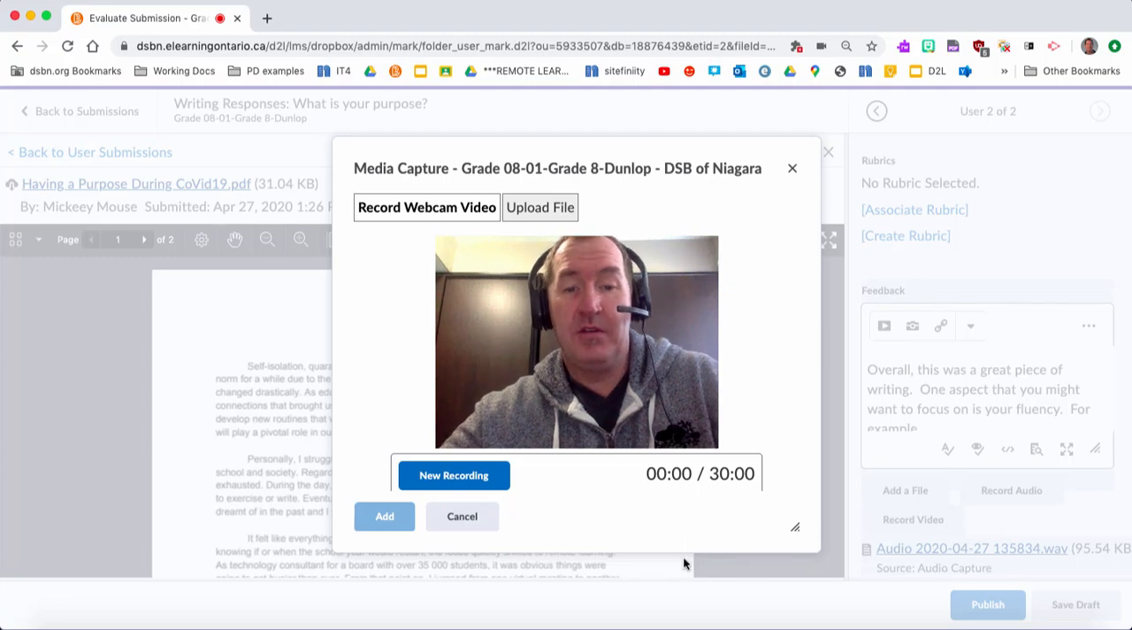
{"action": "left_click", "coordinate": [474, 515]}
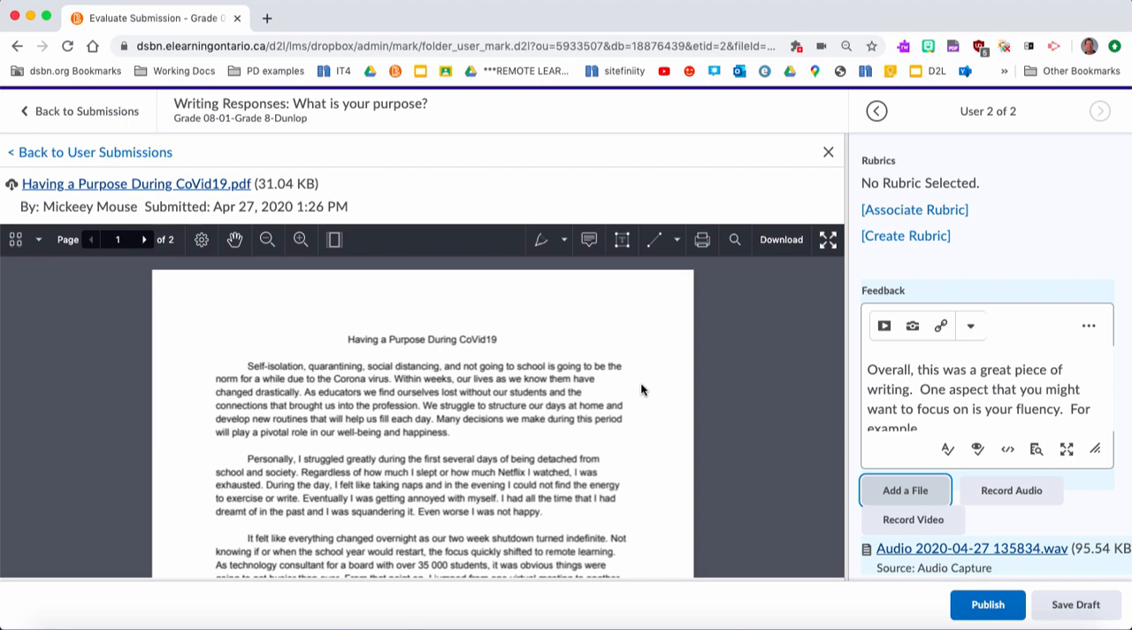
- Show the submitted document in full screen and view its page thumbnails briefly before hiding them
{"action": "left_click", "coordinate": [827, 241]}
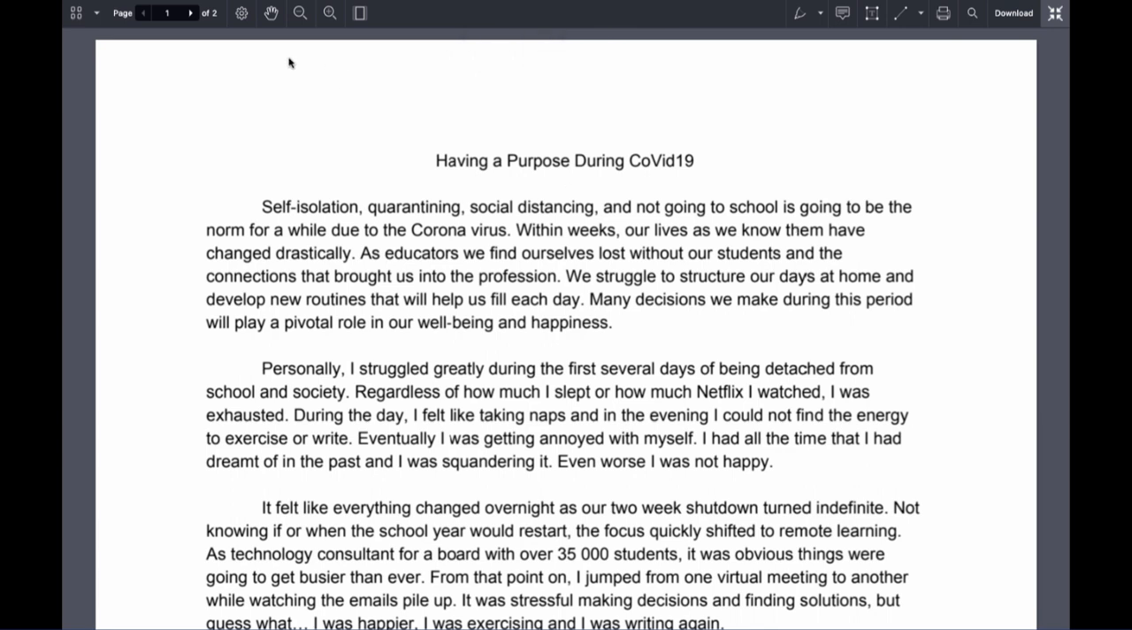
{"action": "left_click", "coordinate": [75, 16]}
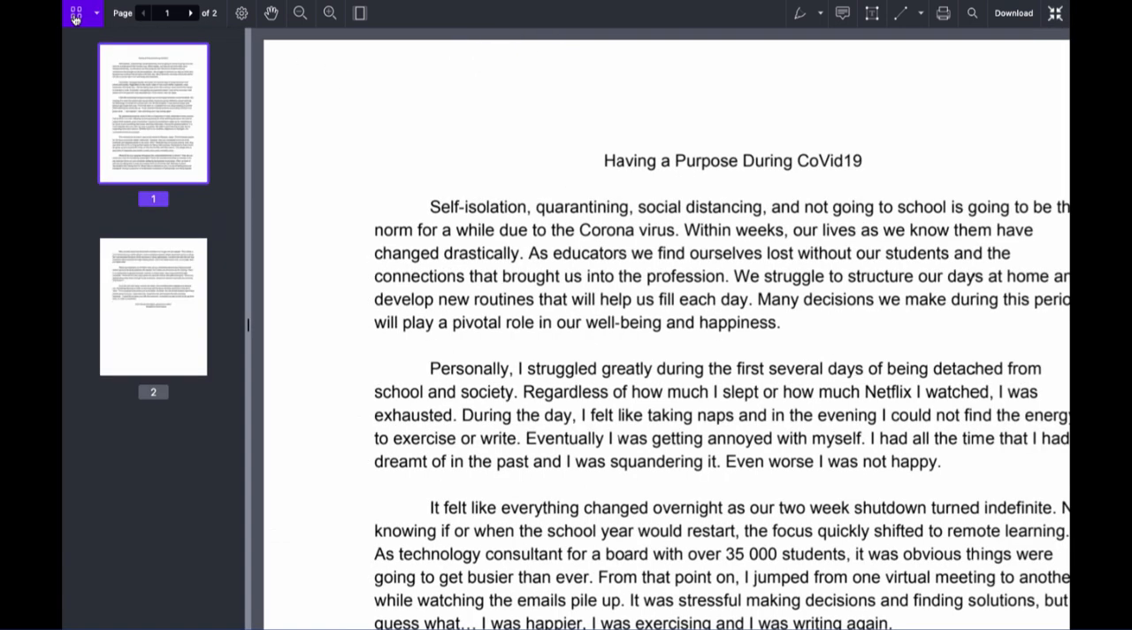
{"action": "left_click", "coordinate": [75, 20]}
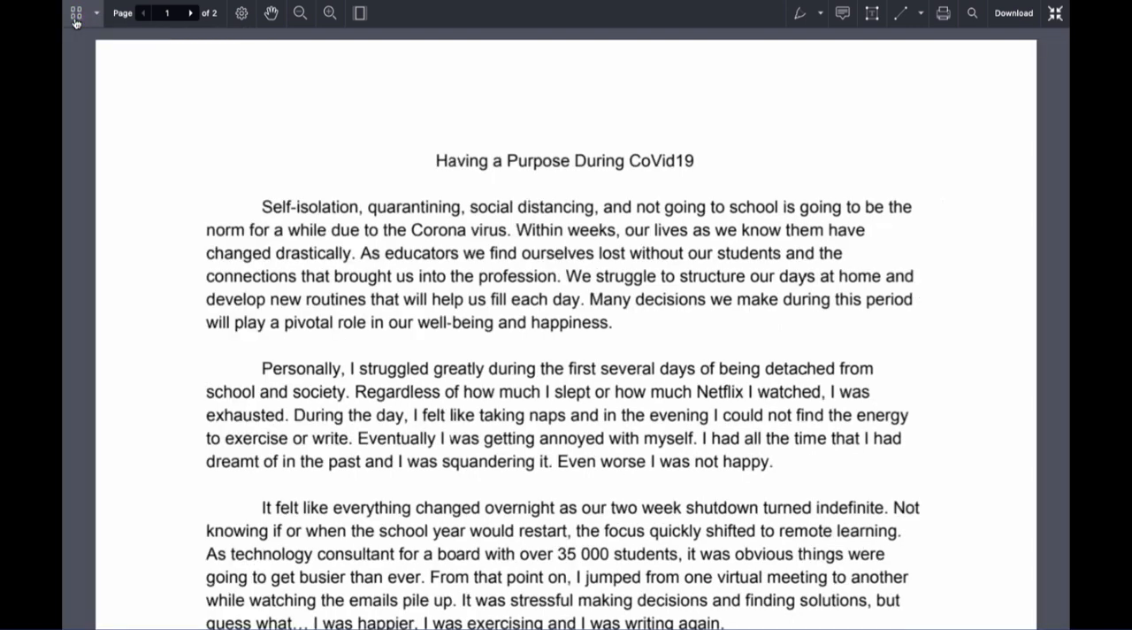
- Try the double page mode on the submitted document and return it to single page mode
{"action": "left_click", "coordinate": [239, 16]}
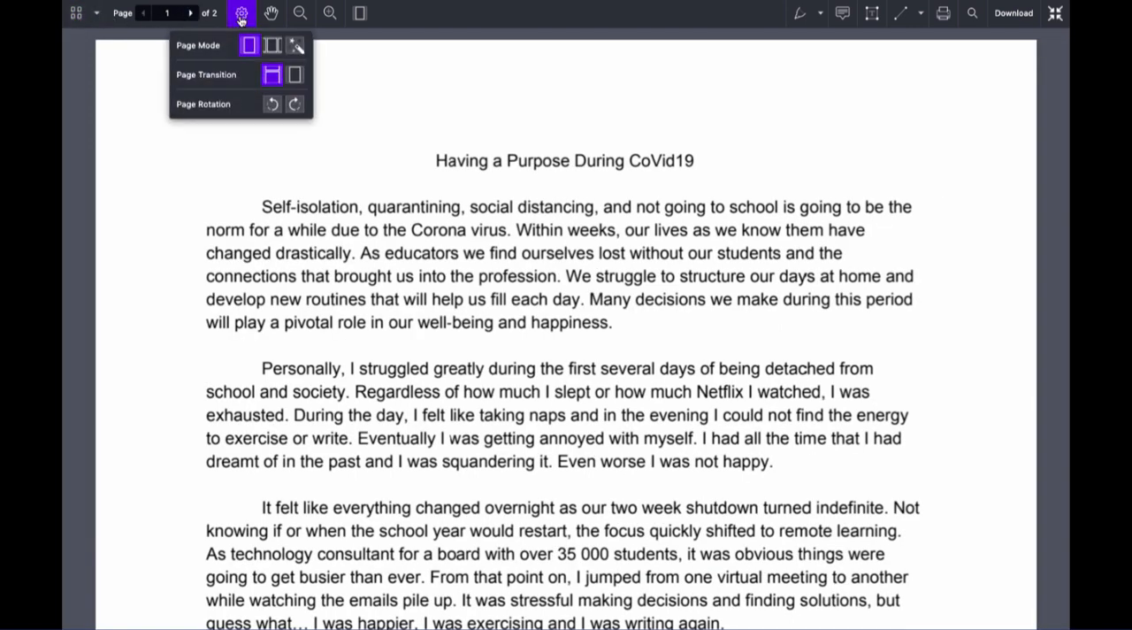
{"action": "left_click", "coordinate": [272, 45]}
{"action": "scroll", "coordinate": [560, 188], "scroll_direction": "right", "scroll_amount": 10}
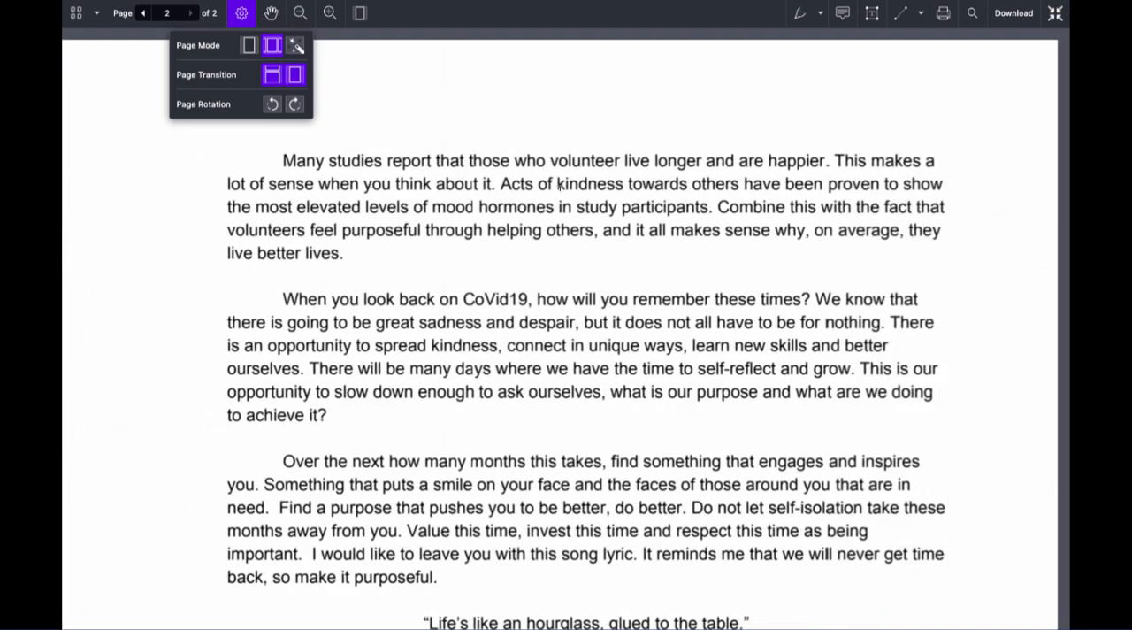
{"action": "scroll", "coordinate": [557, 193], "scroll_direction": "left", "scroll_amount": 8}
{"action": "left_click", "coordinate": [274, 80]}
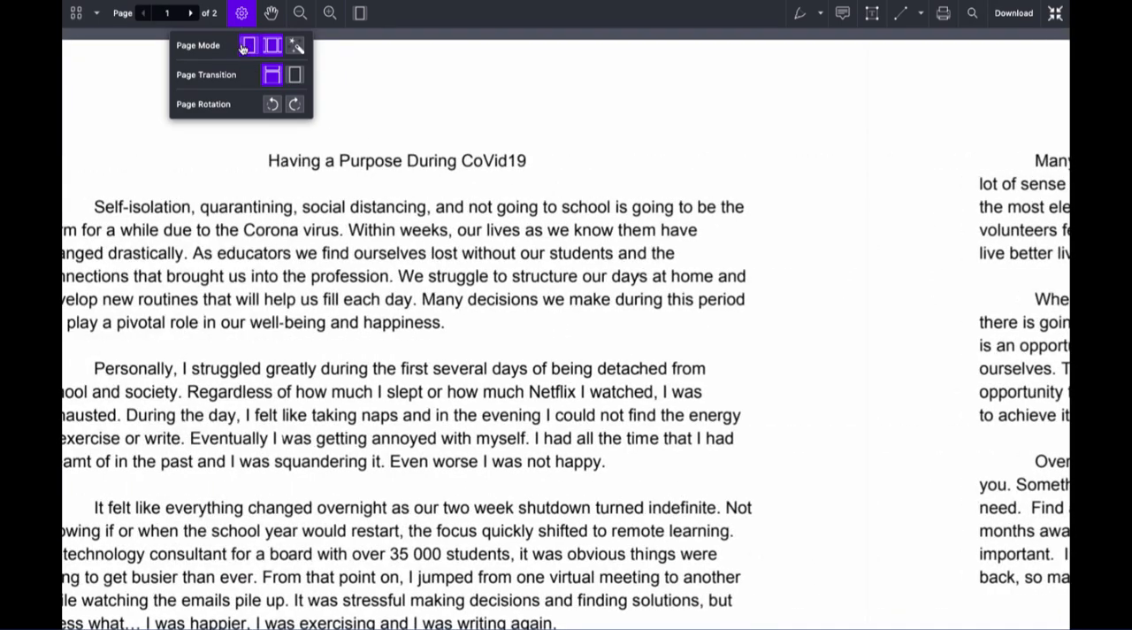
{"action": "left_click", "coordinate": [245, 46]}
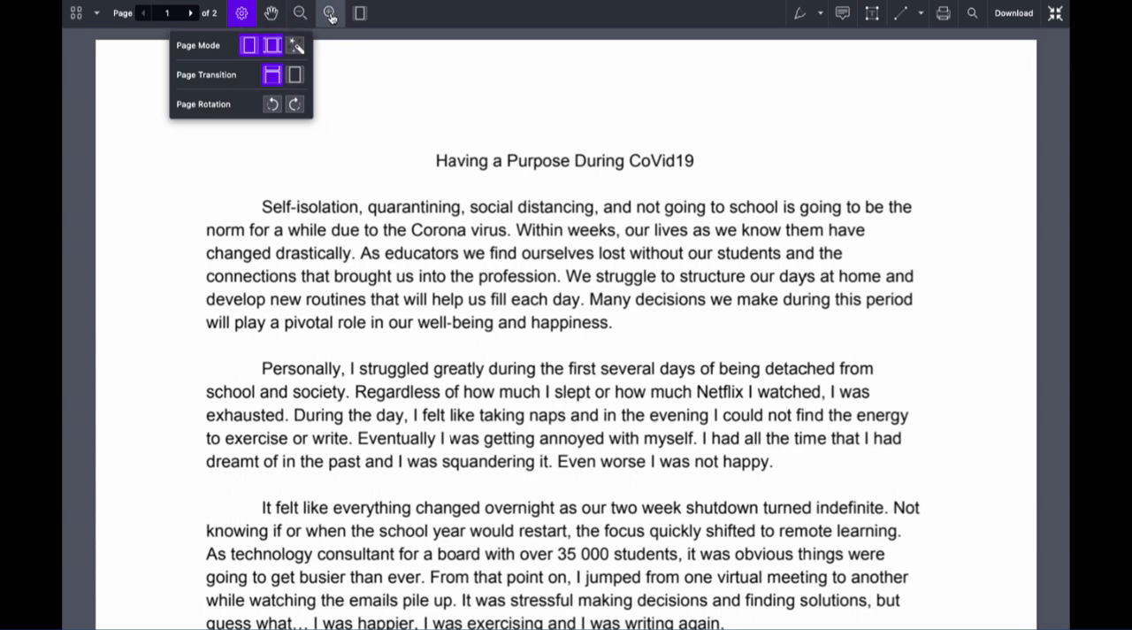
- Zoom the submission out to view the page layout and back in to enlarge the text
{"action": "left_click", "coordinate": [300, 16]}
{"action": "left_click", "coordinate": [300, 16]}
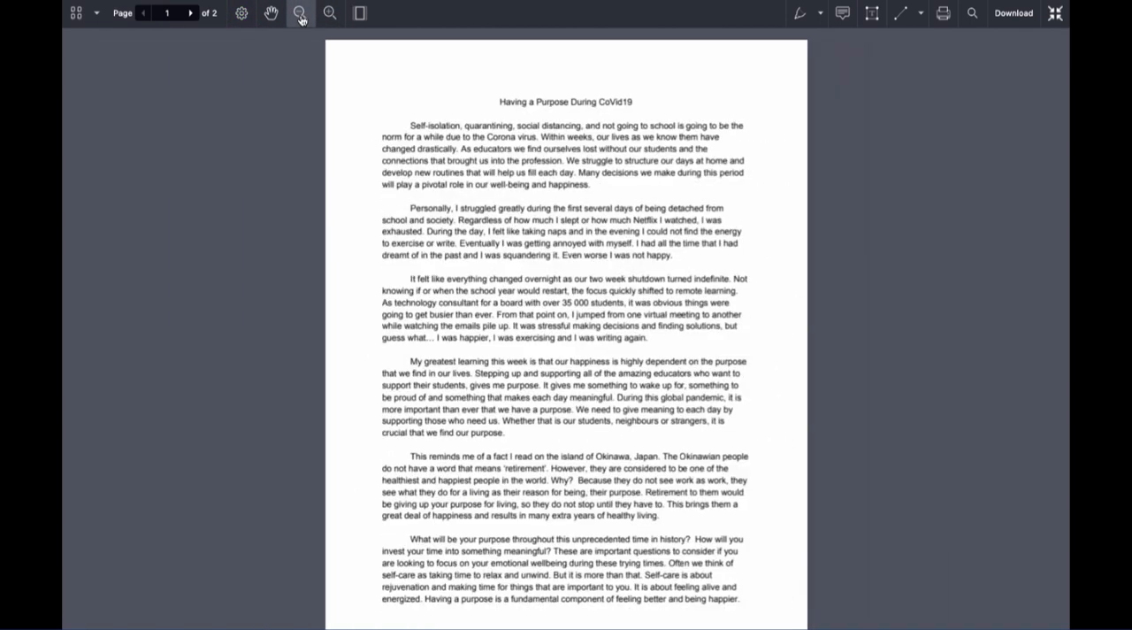
{"action": "left_click", "coordinate": [329, 15]}
{"action": "left_click", "coordinate": [329, 14]}
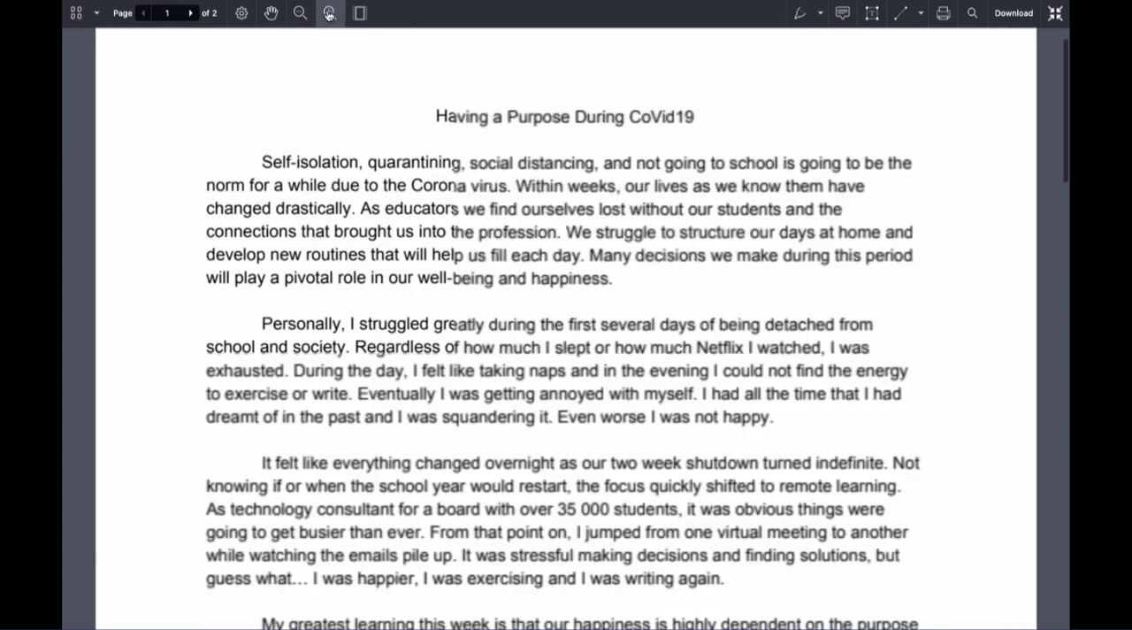
{"action": "left_click", "coordinate": [329, 14]}
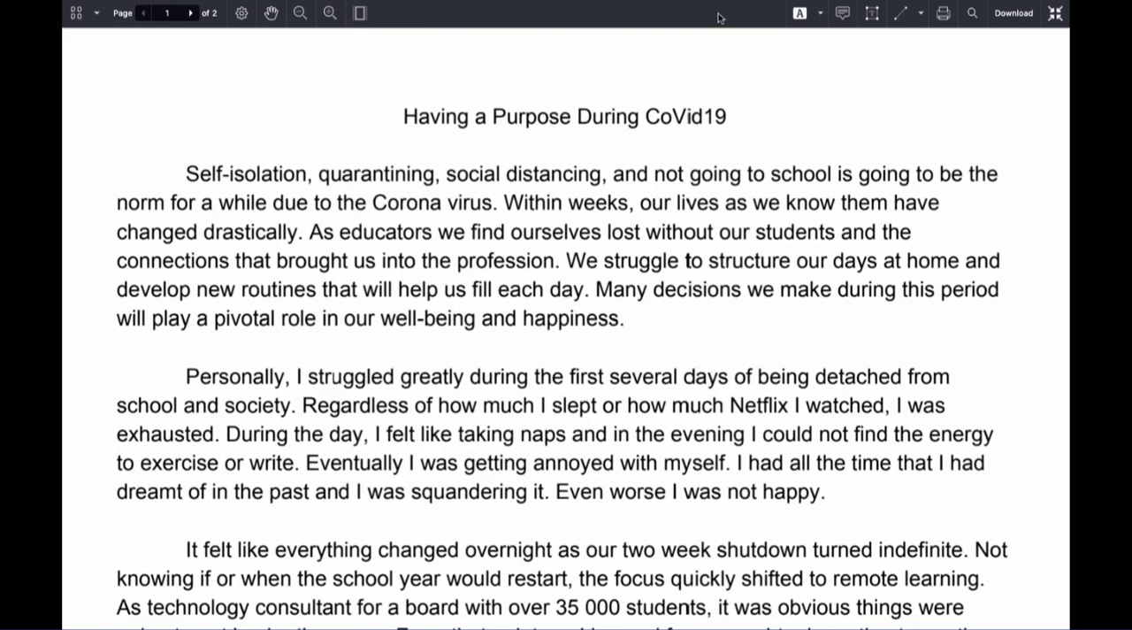
- Highlight the sentence starting "We struggle to structure our days" in red and "Personally, I struggled greatly" through "school and society" in green
{"action": "left_click", "coordinate": [821, 16]}
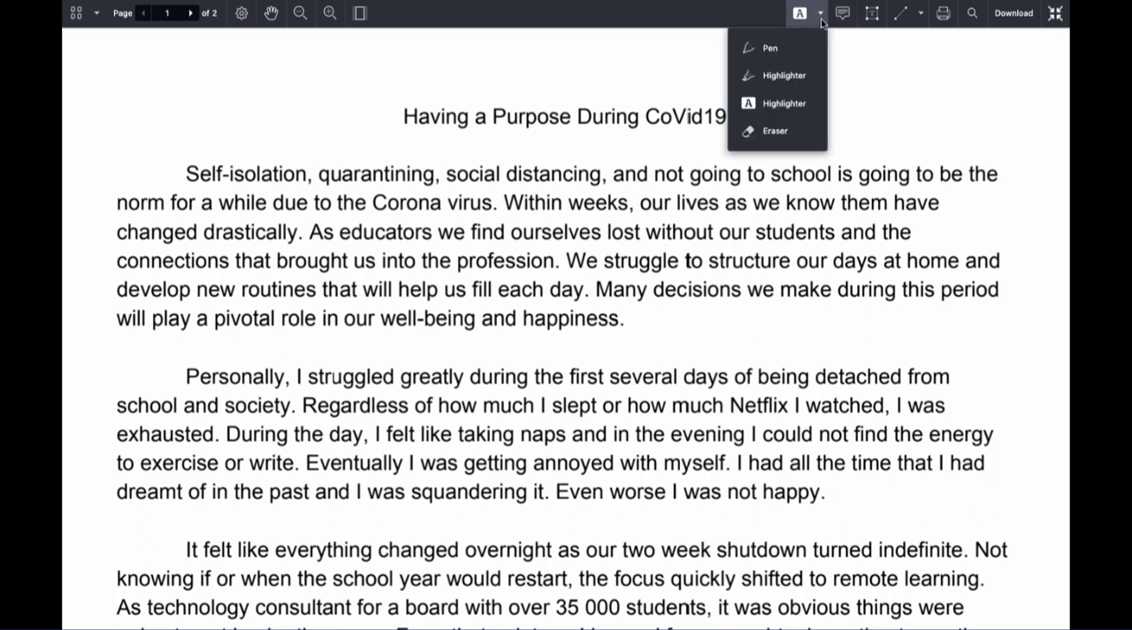
{"action": "left_click", "coordinate": [784, 104]}
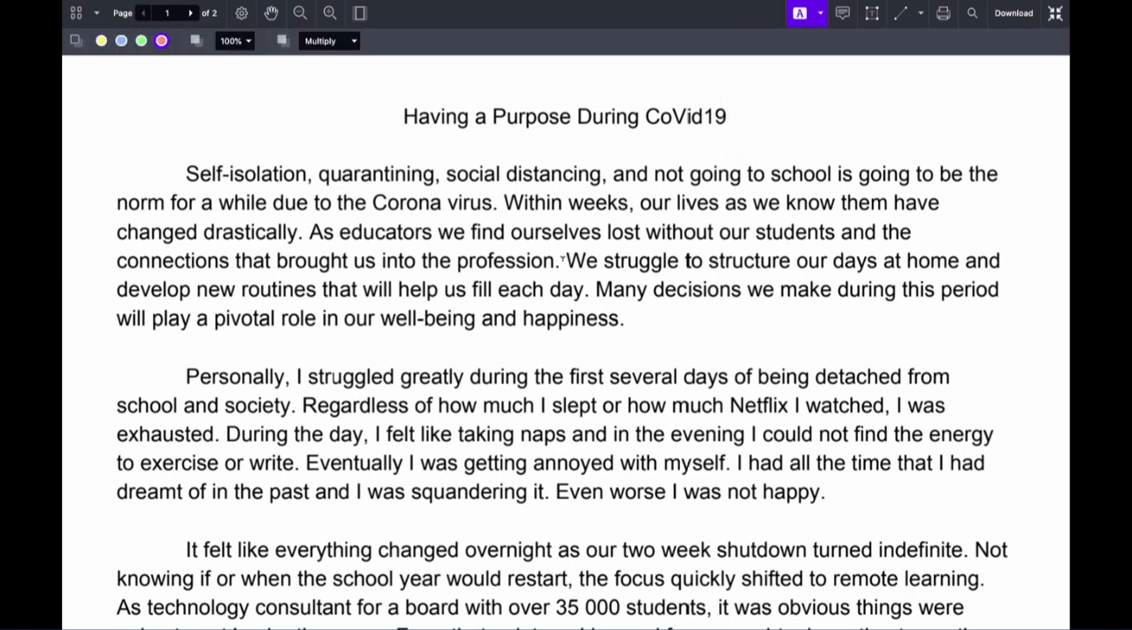
{"action": "left_click_drag", "start_coordinate": [566, 260], "coordinate": [587, 294]}
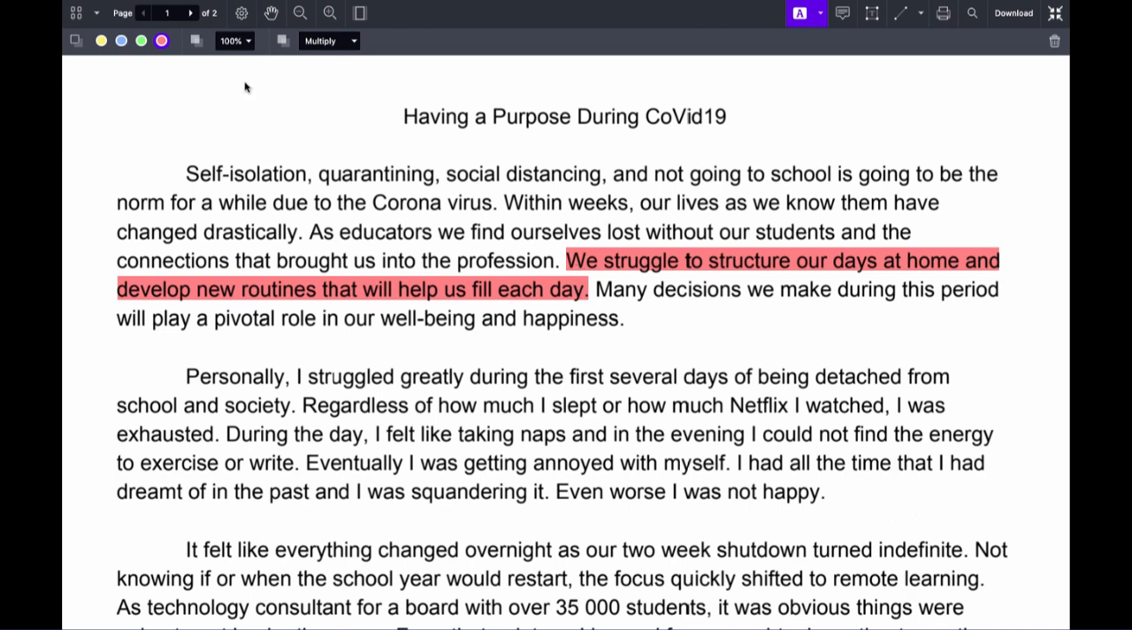
{"action": "left_click", "coordinate": [141, 40]}
{"action": "left_click_drag", "start_coordinate": [188, 373], "coordinate": [290, 409]}
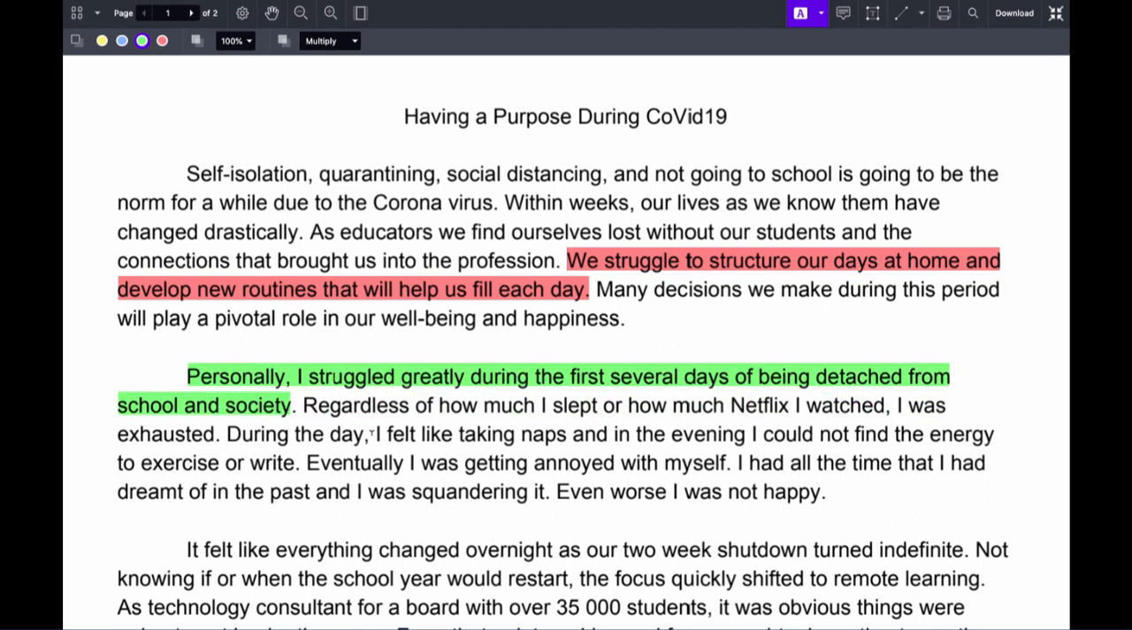
- Stop highlighting and mark the word "annoyed" in the second paragraph with a squiggly underline
{"action": "left_click", "coordinate": [823, 21]}
{"action": "scroll", "coordinate": [800, 107], "scroll_direction": "down", "scroll_amount": 1}
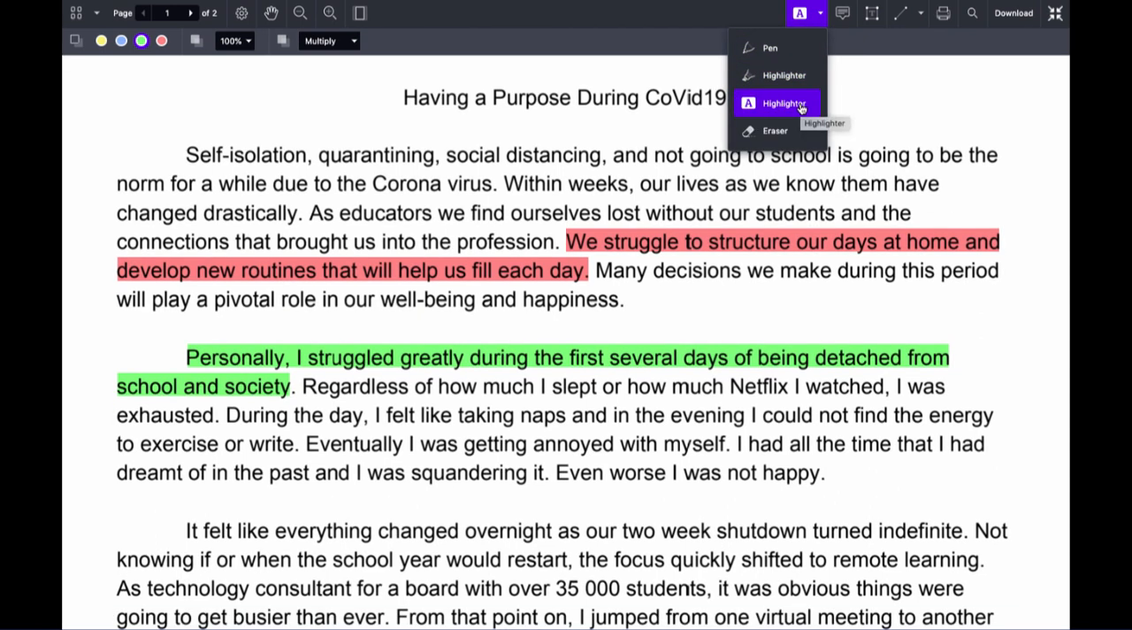
{"action": "left_click", "coordinate": [801, 106]}
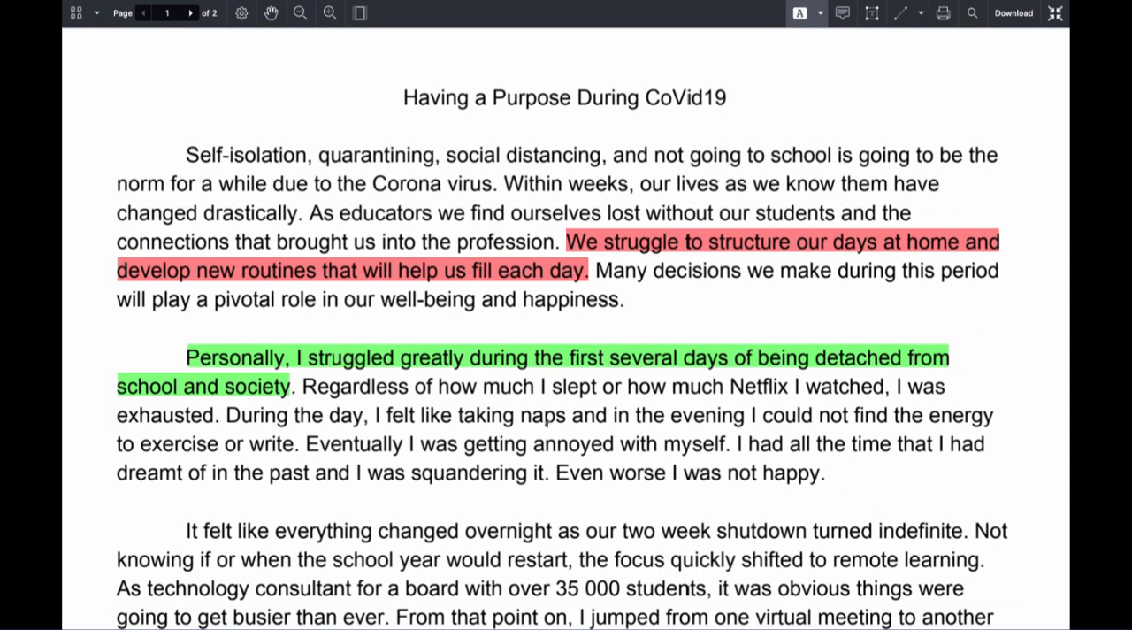
{"action": "left_click_drag", "start_coordinate": [533, 443], "coordinate": [615, 443]}
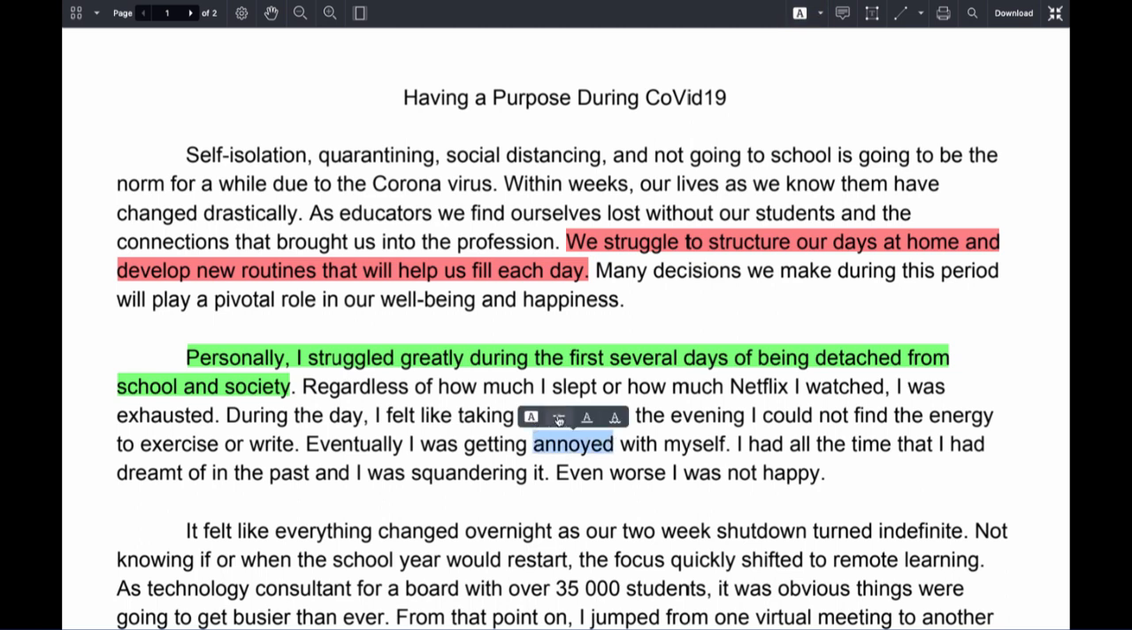
{"action": "left_click", "coordinate": [616, 416]}
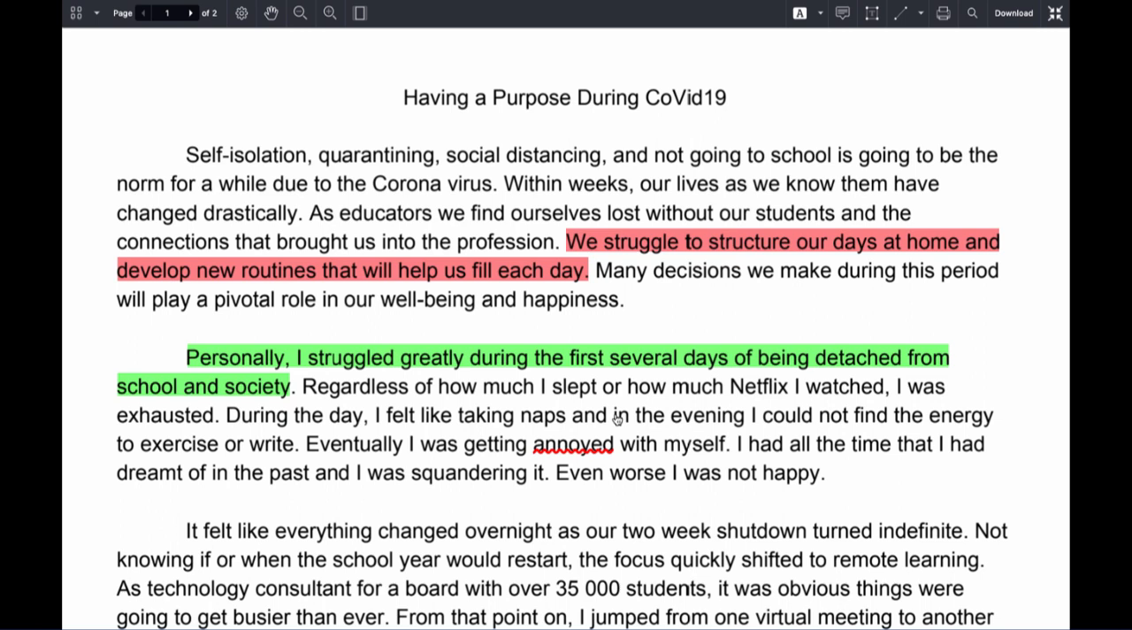
- Add a red note reading "Word Choice" beside the underlined word "annoyed"
{"action": "left_click", "coordinate": [847, 15]}
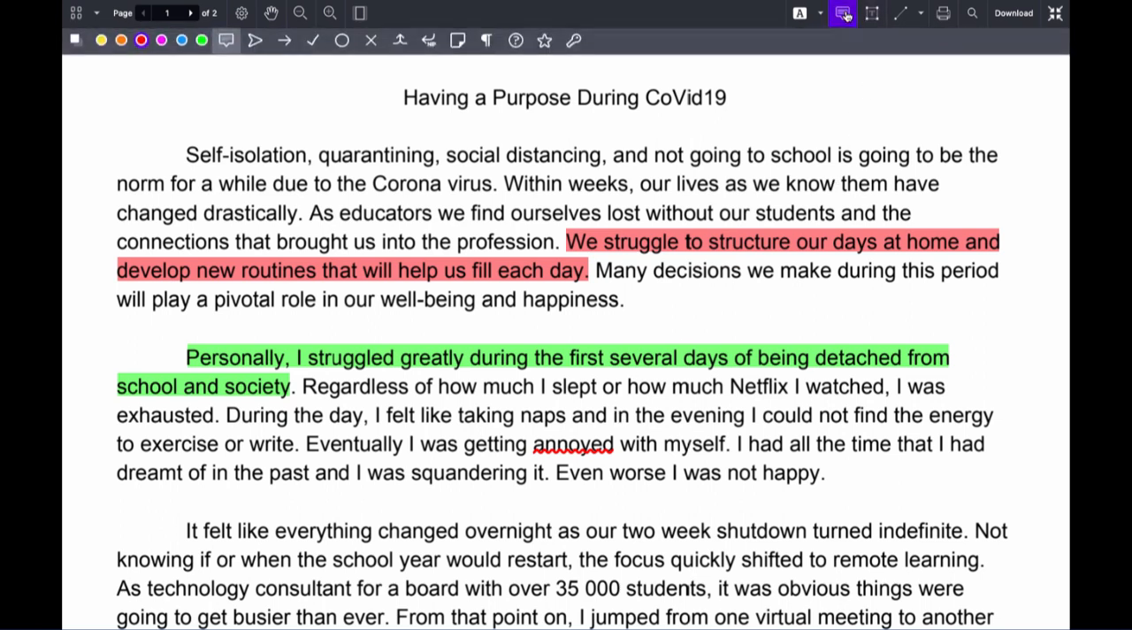
{"action": "left_click", "coordinate": [617, 436]}
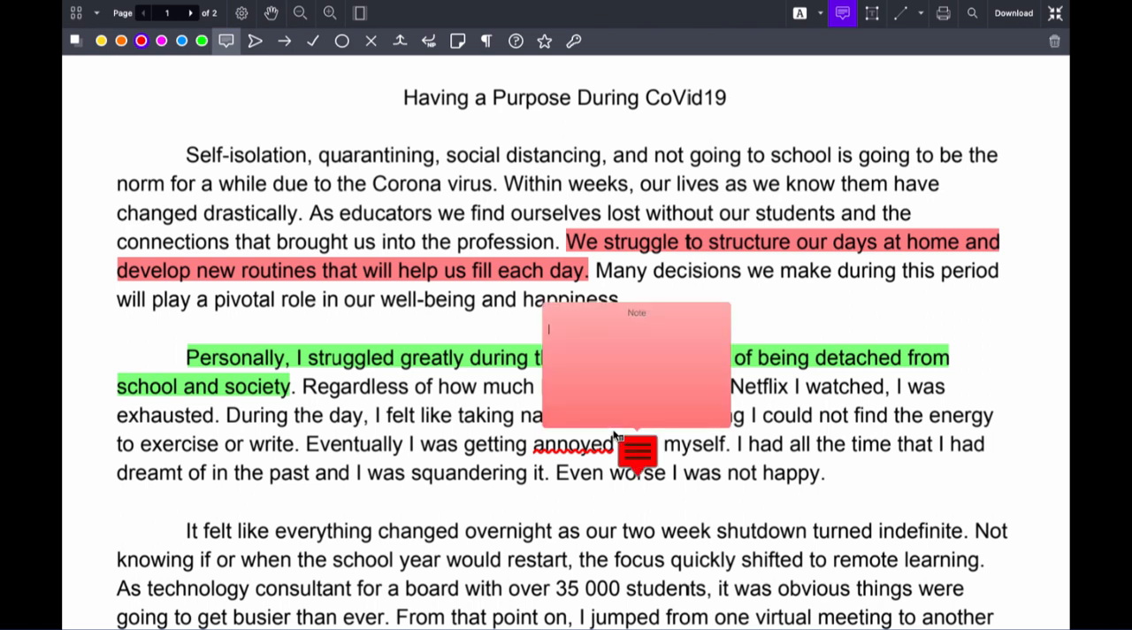
{"action": "type", "text": "Word Choise"}
{"action": "key", "text": "BackSpace"}
{"action": "key", "text": "BackSpace"}
{"action": "type", "text": "ce"}
{"action": "left_click", "coordinate": [840, 517]}
{"action": "mouse_move", "coordinate": [641, 446]}
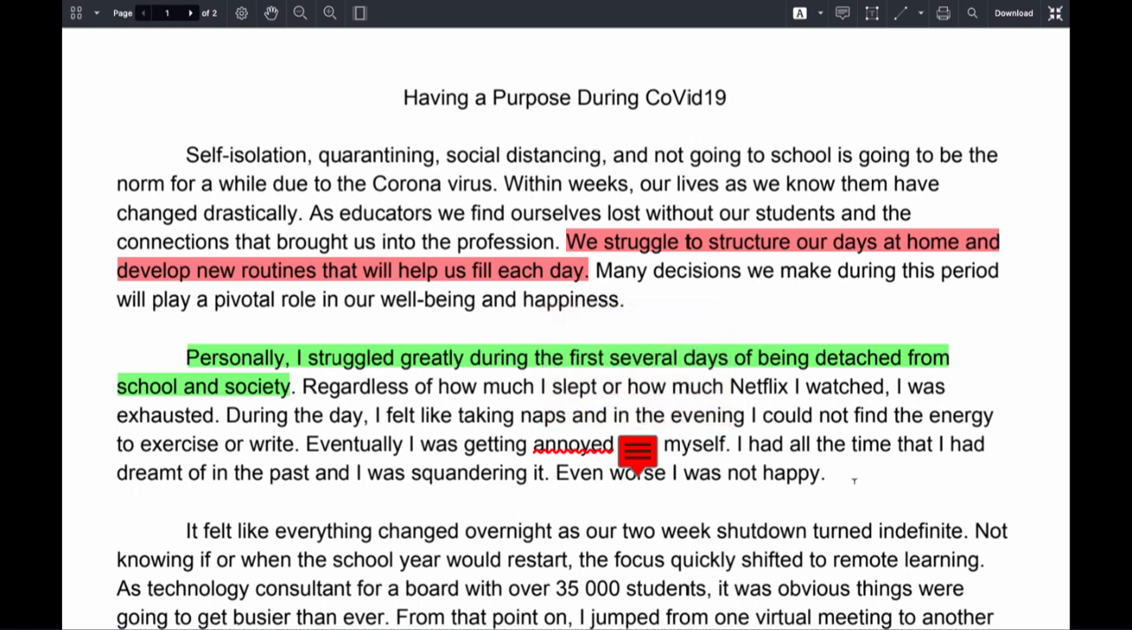
- Add the text annotation "Well done!" beside the document title and select it
{"action": "left_click", "coordinate": [873, 16]}
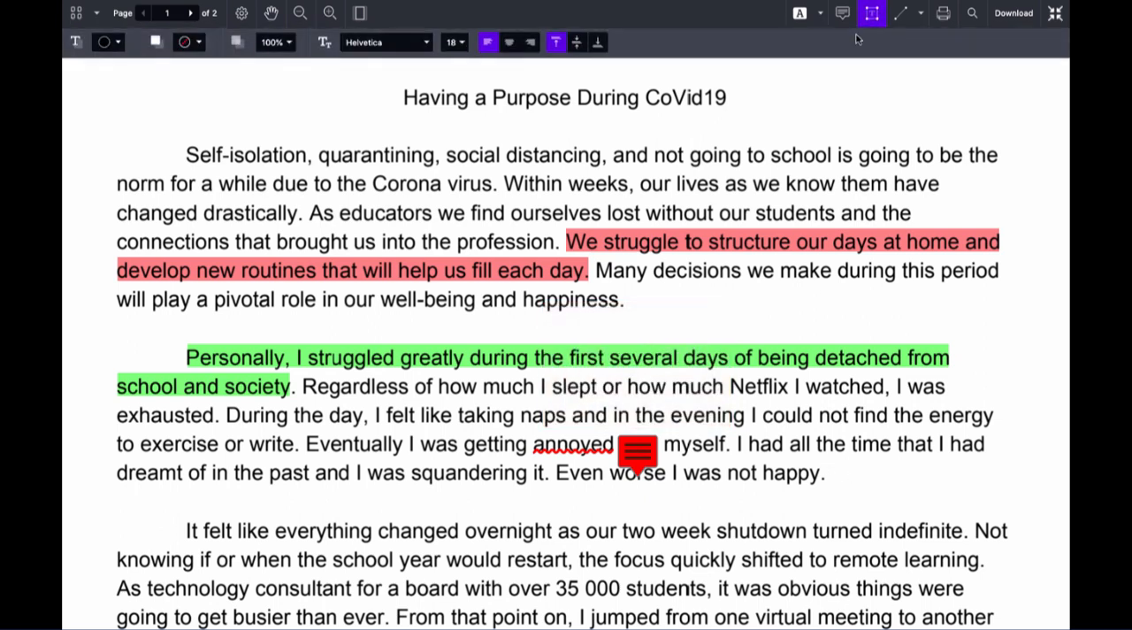
{"action": "left_click", "coordinate": [771, 77]}
{"action": "type", "text": "Well done!"}
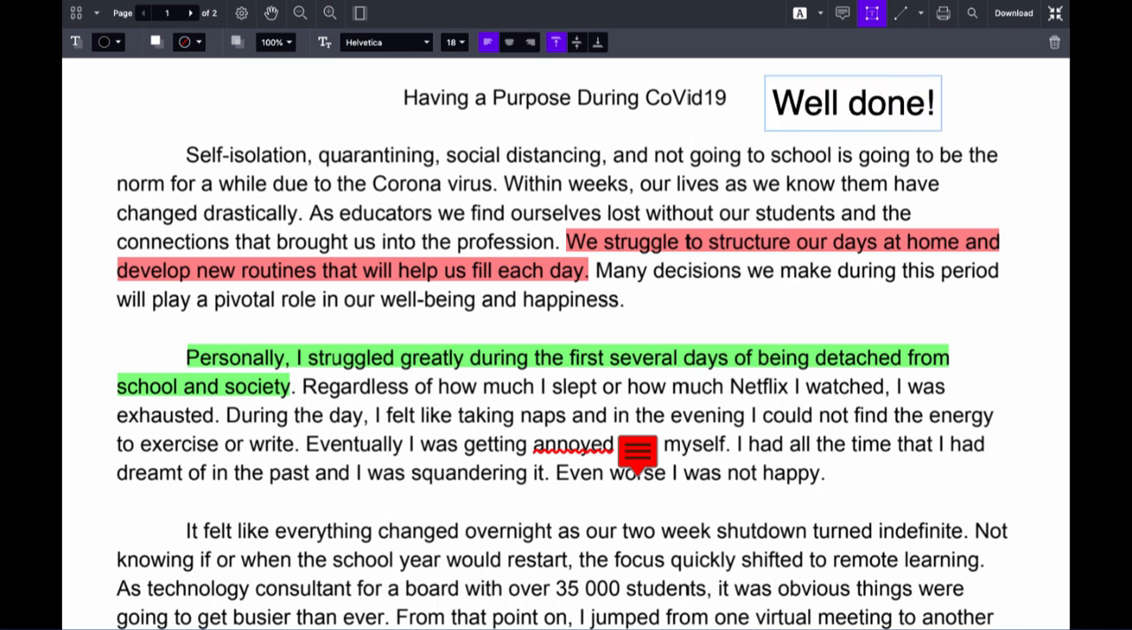
{"action": "left_click", "coordinate": [960, 88]}
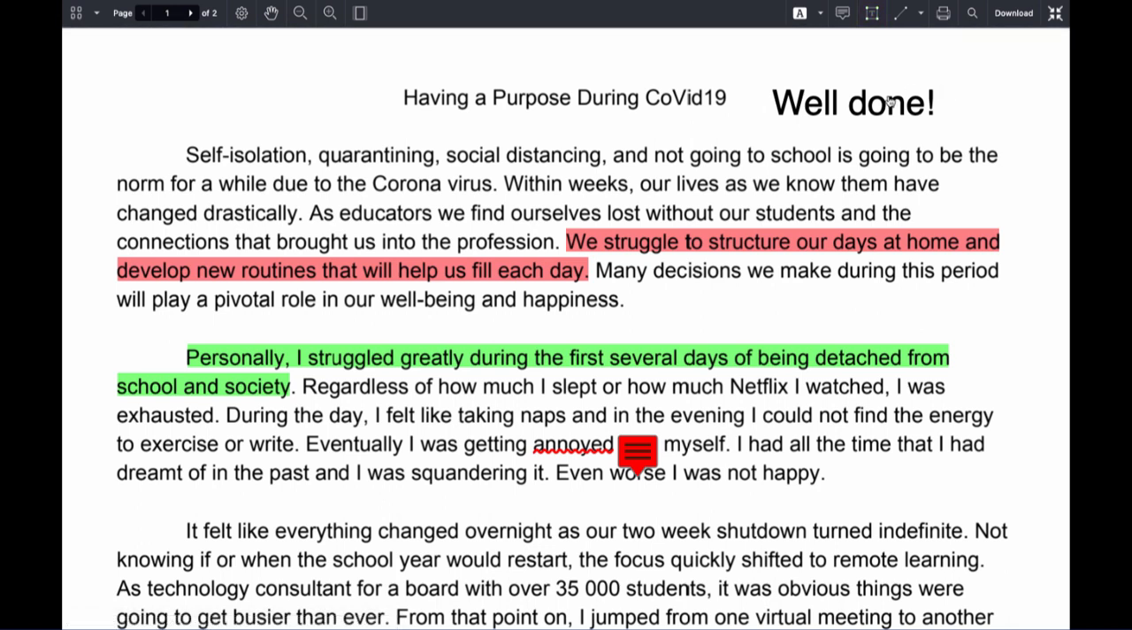
{"action": "left_click", "coordinate": [885, 104]}
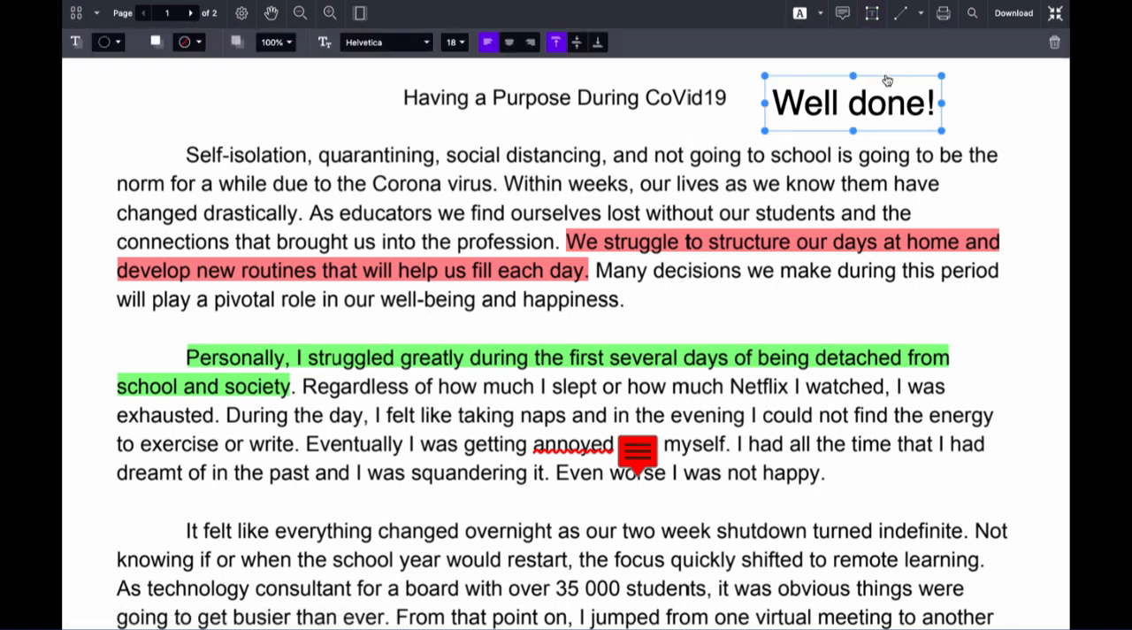
- View the line, arrow and rectangle drawing options and exit the full-screen view of the submission
{"action": "left_click", "coordinate": [921, 15]}
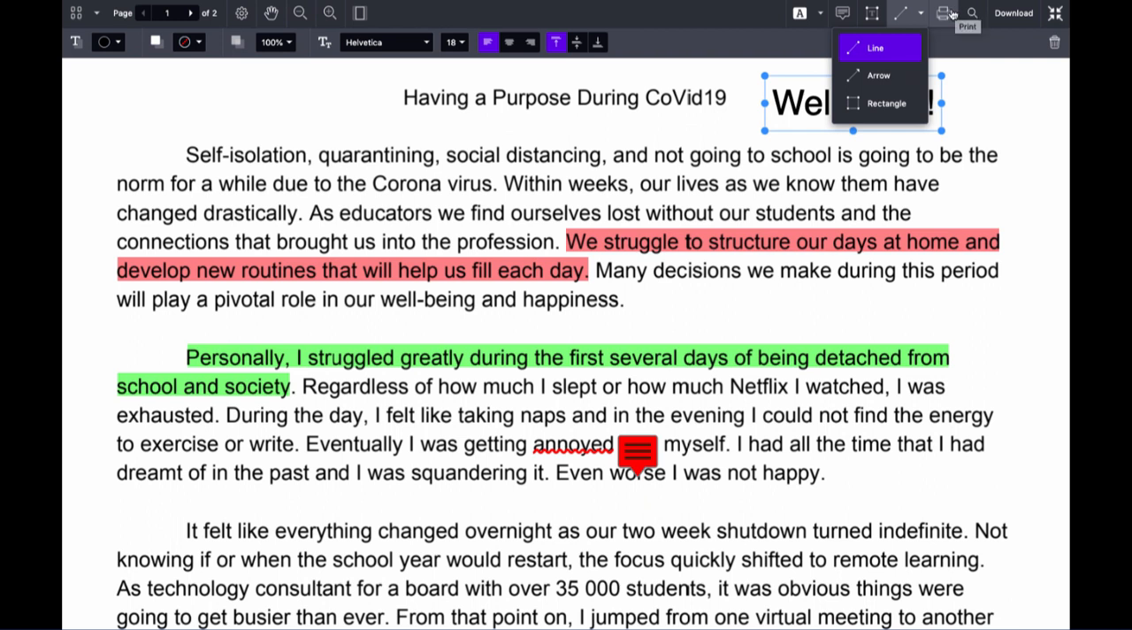
{"action": "left_click", "coordinate": [1056, 13]}
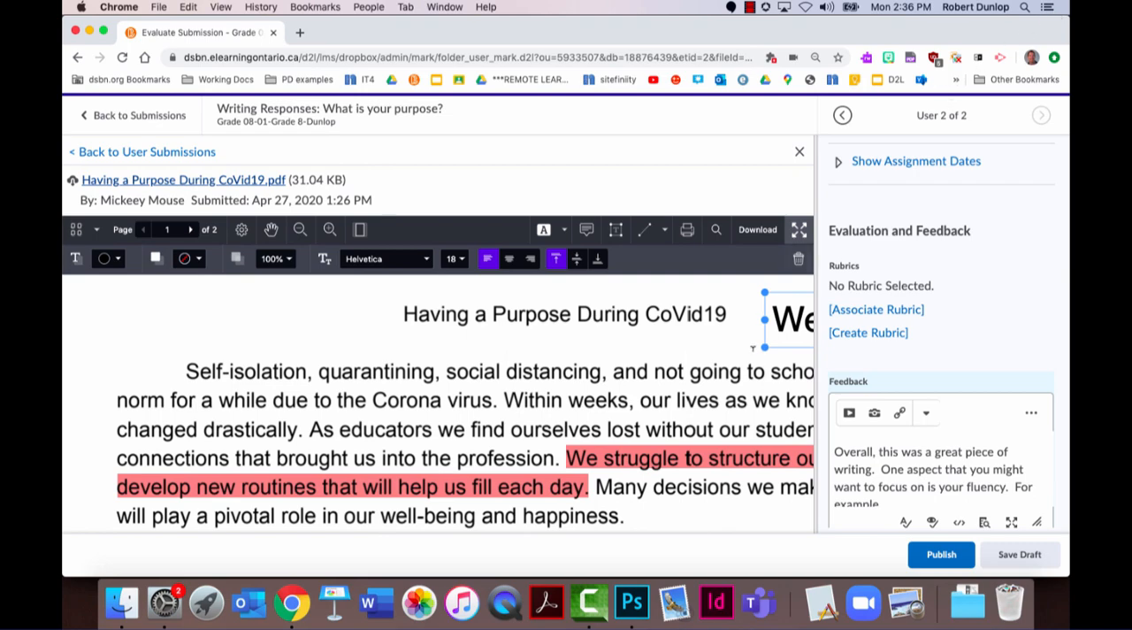
- Look over the annotated submission and publish its evaluation with the written feedback, audio and annotations
{"action": "scroll", "coordinate": [718, 422], "scroll_direction": "down", "scroll_amount": 4}
{"action": "scroll", "coordinate": [718, 422], "scroll_direction": "down", "scroll_amount": 5}
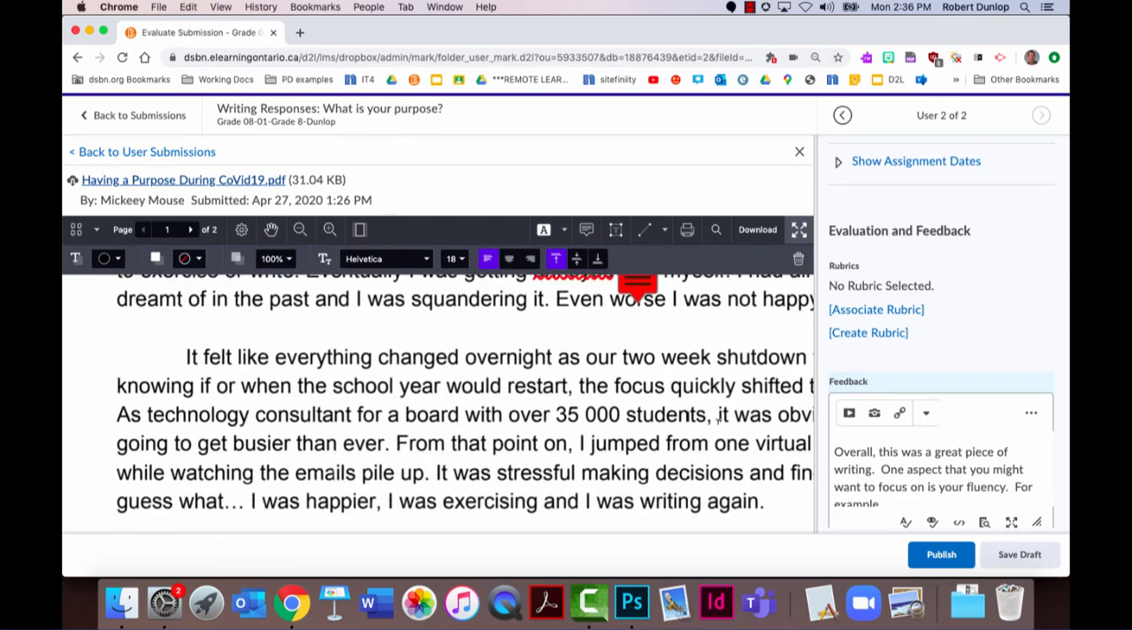
{"action": "scroll", "coordinate": [718, 422], "scroll_direction": "up", "scroll_amount": 5}
{"action": "scroll", "coordinate": [718, 423], "scroll_direction": "up", "scroll_amount": 5}
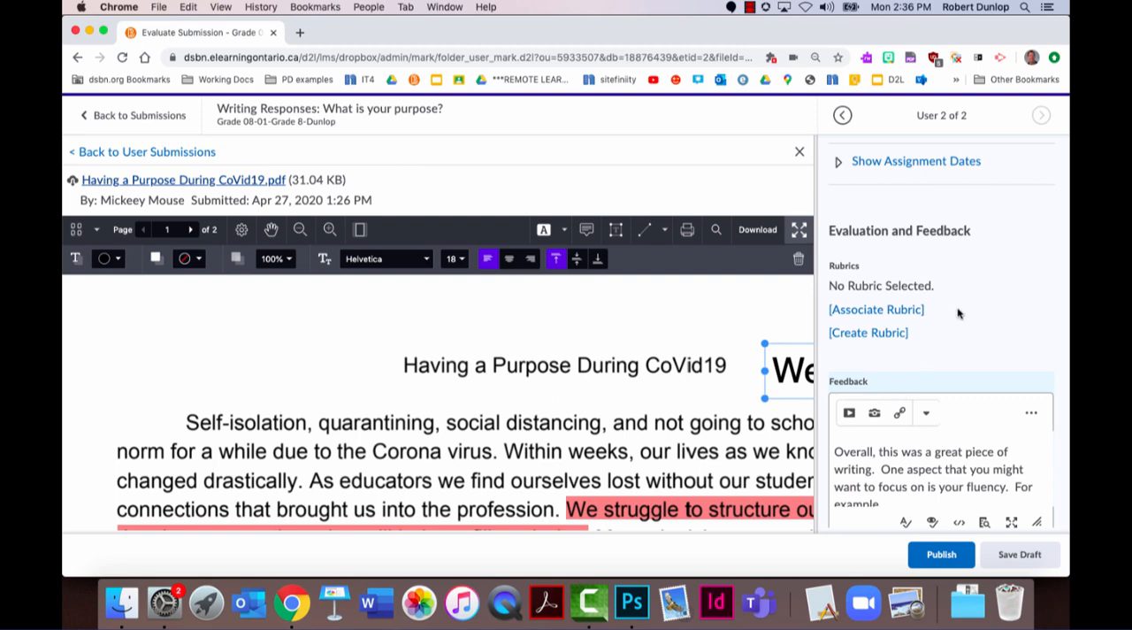
{"action": "scroll", "coordinate": [958, 313], "scroll_direction": "down", "scroll_amount": 1}
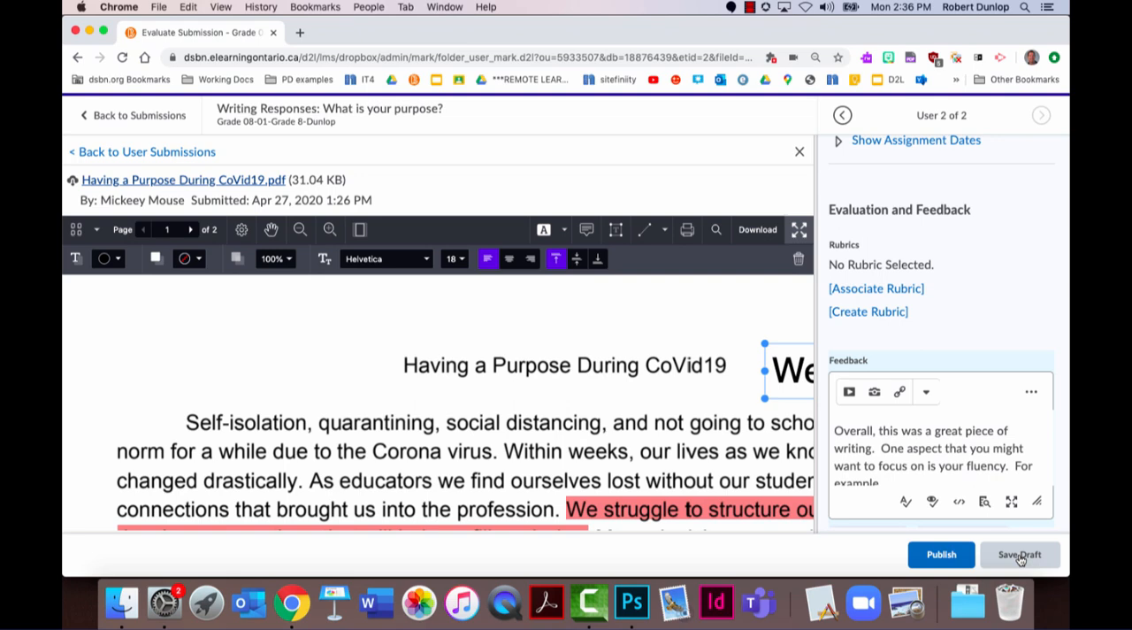
{"action": "left_click", "coordinate": [951, 558]}
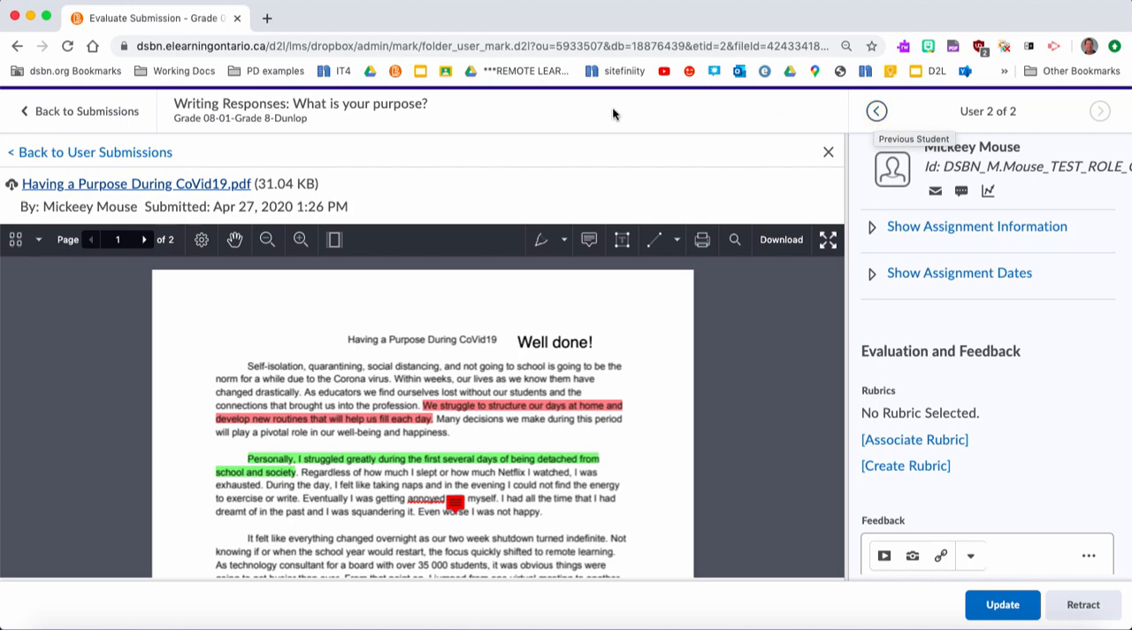
- Return to the submissions list for "Writing Responses: What is your purpose?" and check the students' feedback status
{"action": "left_click", "coordinate": [66, 119]}
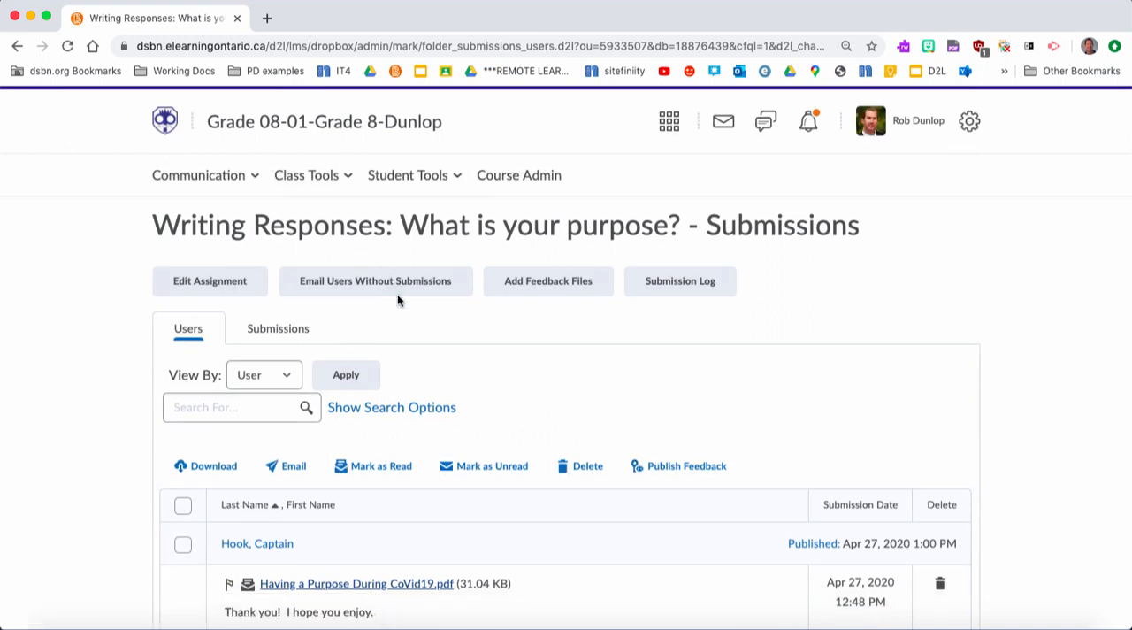
{"action": "scroll", "coordinate": [397, 298], "scroll_direction": "down", "scroll_amount": 10}
{"action": "scroll", "coordinate": [397, 300], "scroll_direction": "down", "scroll_amount": 1}
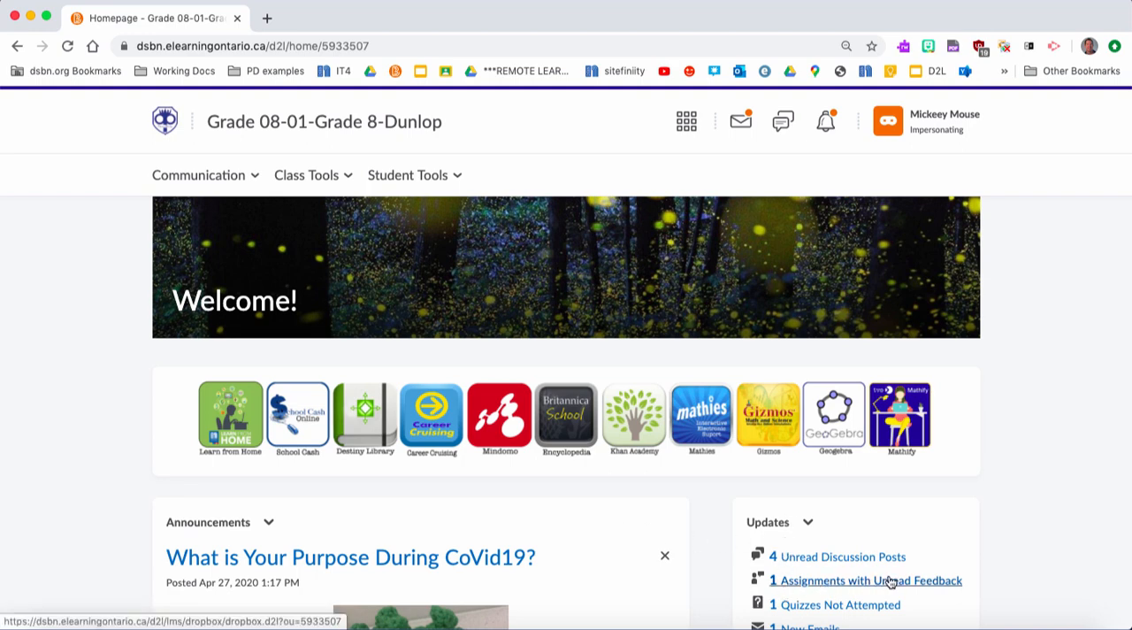
- As the impersonated student, open the unread feedback for "Writing Responses: What is your purpose?" and examine the written comments and attached files
{"action": "left_click", "coordinate": [815, 590]}
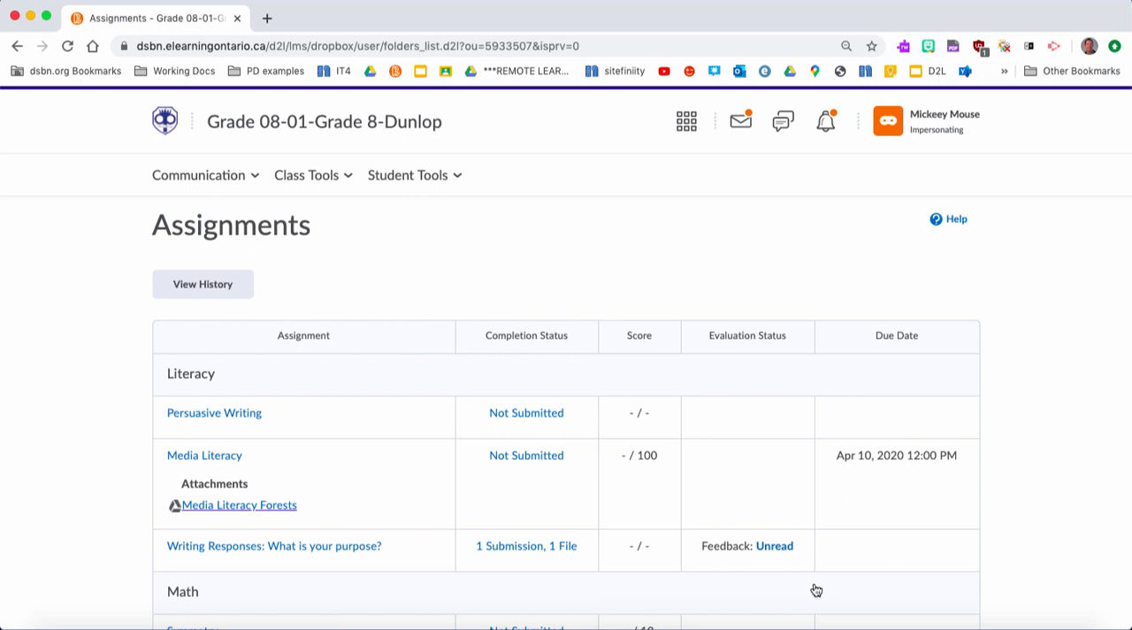
{"action": "scroll", "coordinate": [816, 590], "scroll_direction": "down", "scroll_amount": 2}
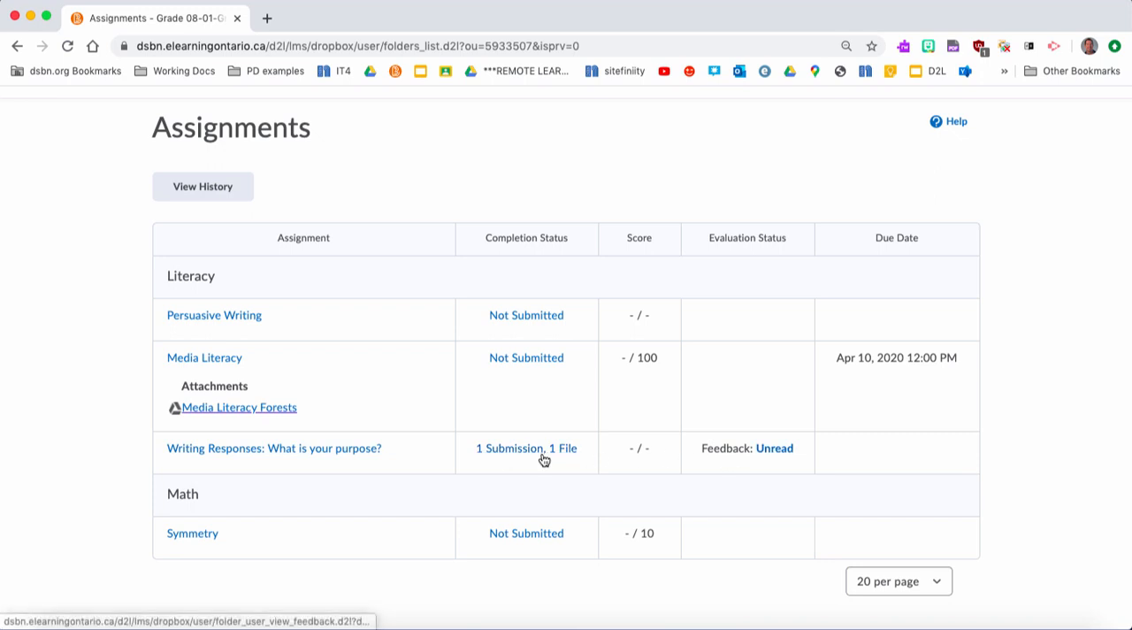
{"action": "left_click", "coordinate": [766, 448]}
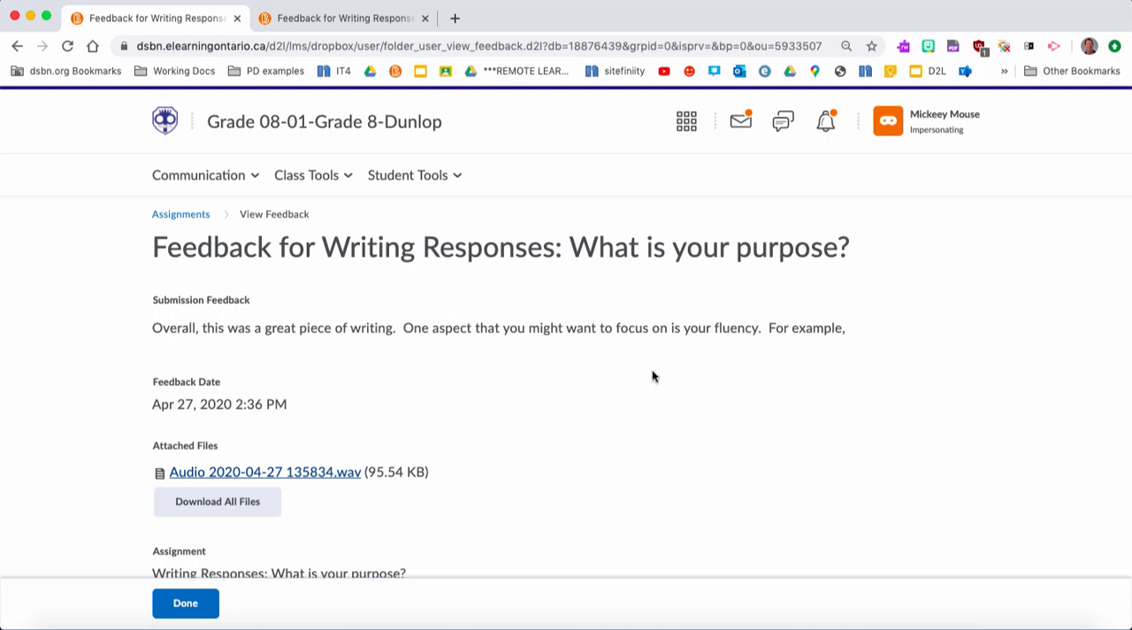
{"action": "scroll", "coordinate": [534, 445], "scroll_direction": "down", "scroll_amount": 2}
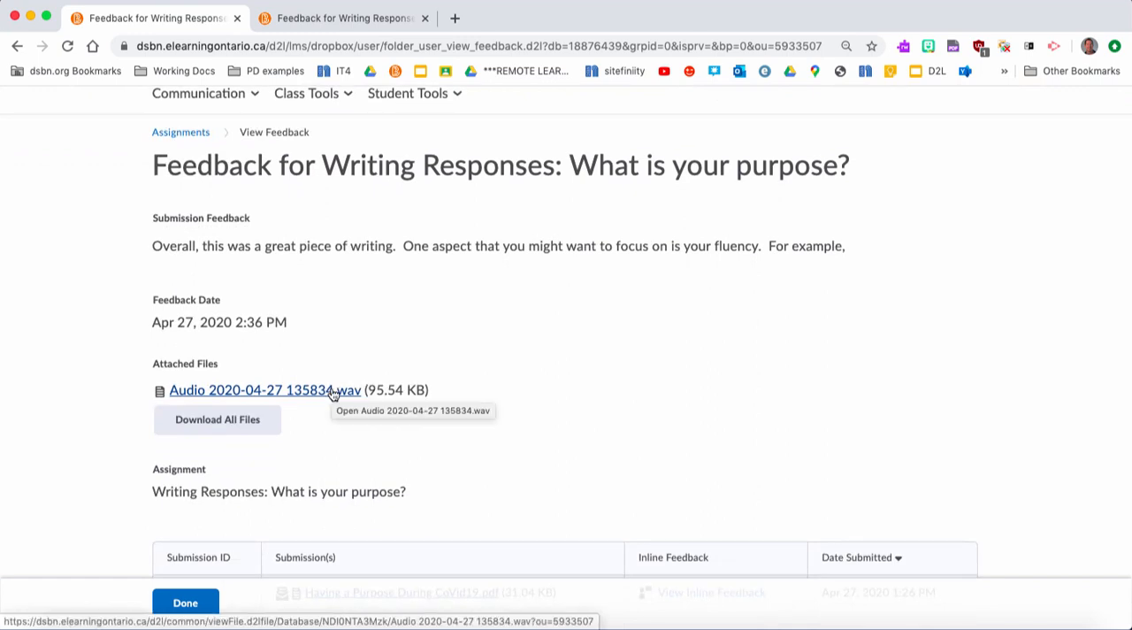
{"action": "scroll", "coordinate": [333, 393], "scroll_direction": "down", "scroll_amount": 2}
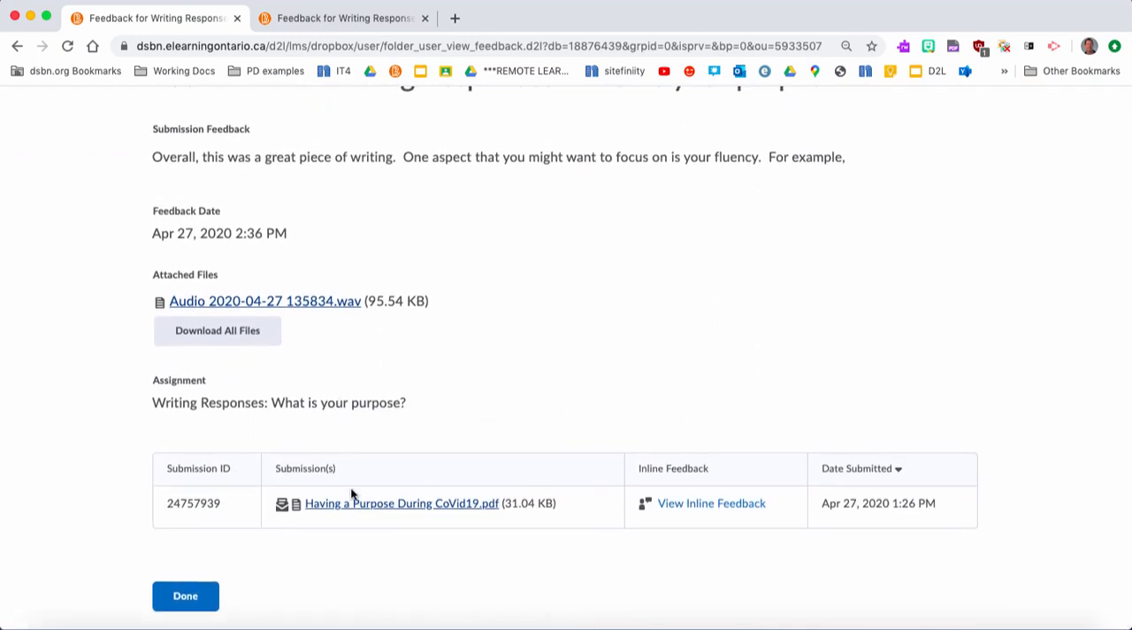
- View the inline feedback on "Having a Purpose During CoVid19.pdf" and enlarge the annotated document
{"action": "left_click", "coordinate": [691, 511]}
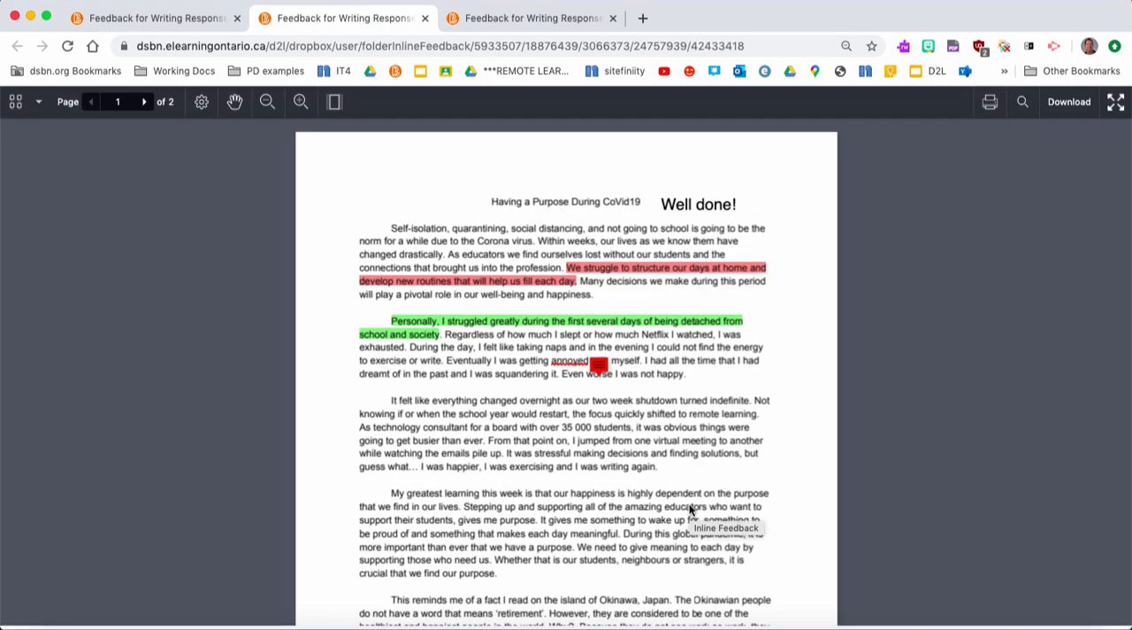
{"action": "left_click", "coordinate": [300, 103]}
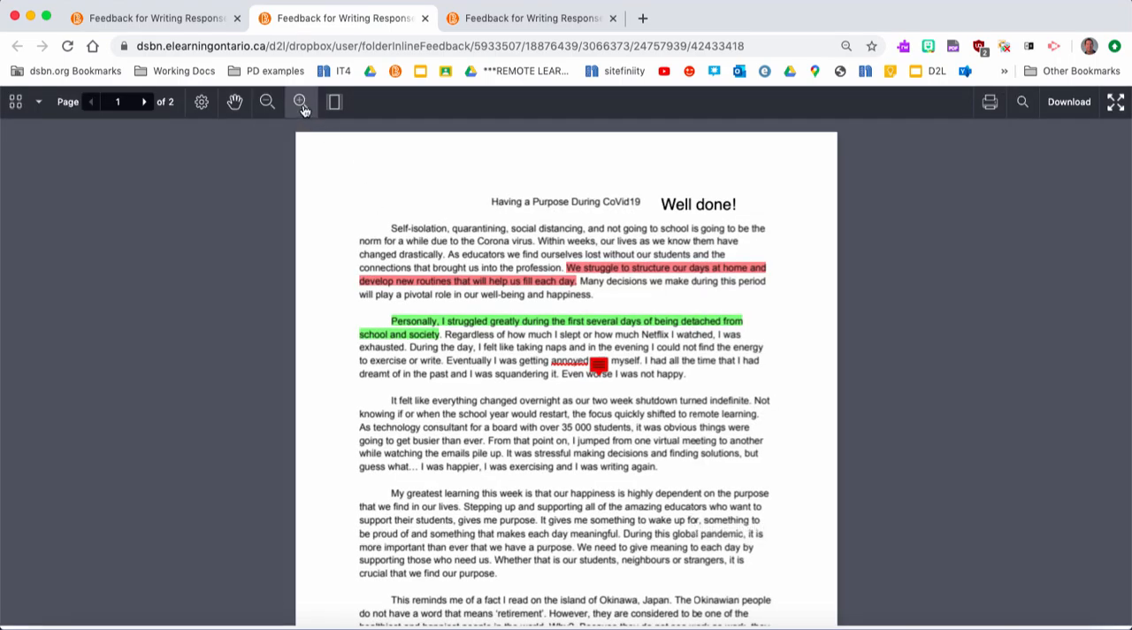
{"action": "left_click", "coordinate": [301, 102]}
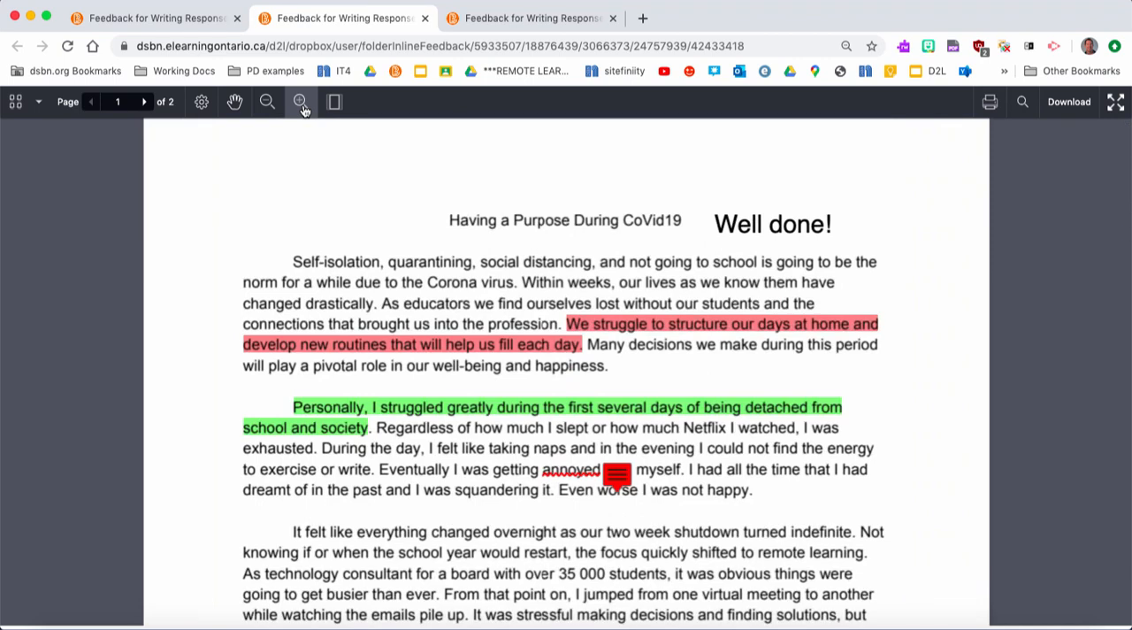
- Return to the feedback page and open the Assignments section of the student's Class Progress
{"action": "left_click", "coordinate": [173, 18]}
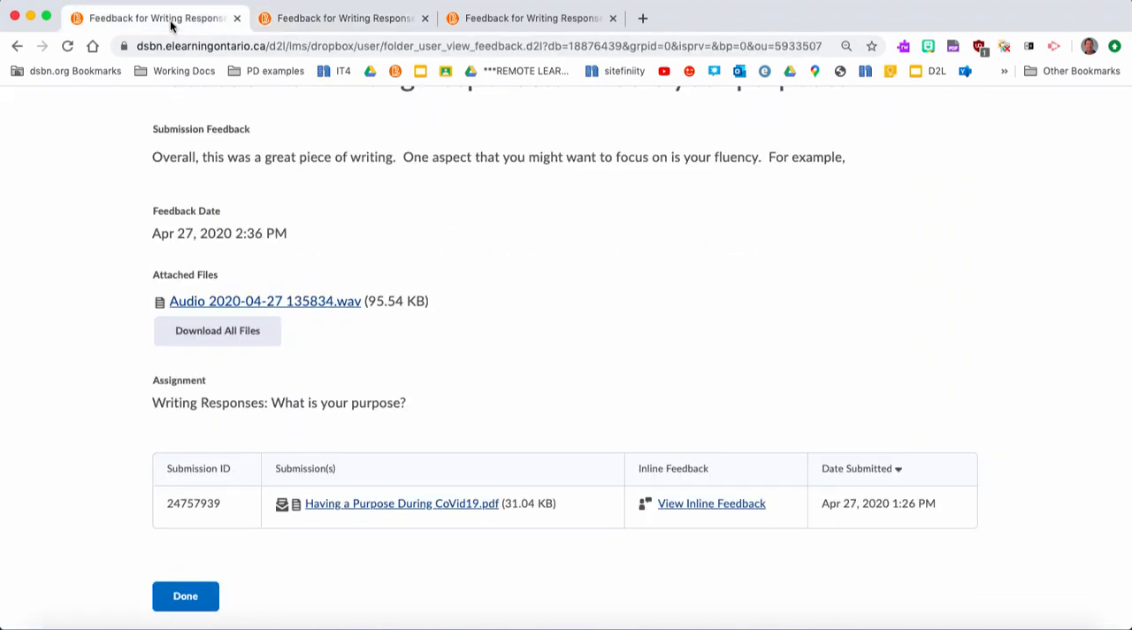
{"action": "scroll", "coordinate": [421, 215], "scroll_direction": "up", "scroll_amount": 4}
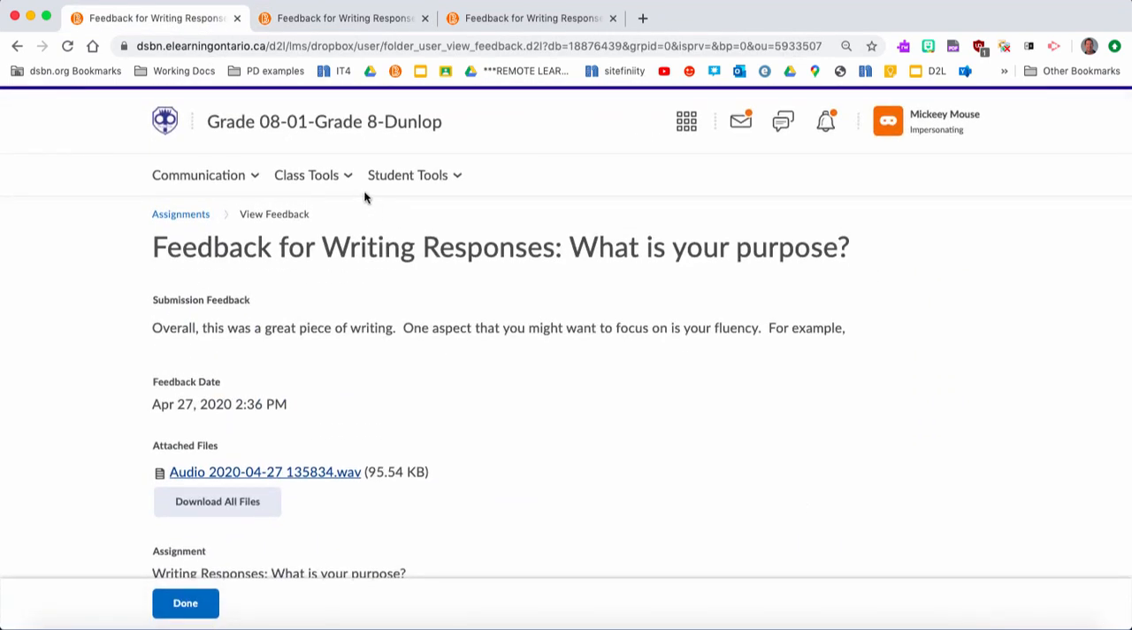
{"action": "left_click", "coordinate": [462, 174]}
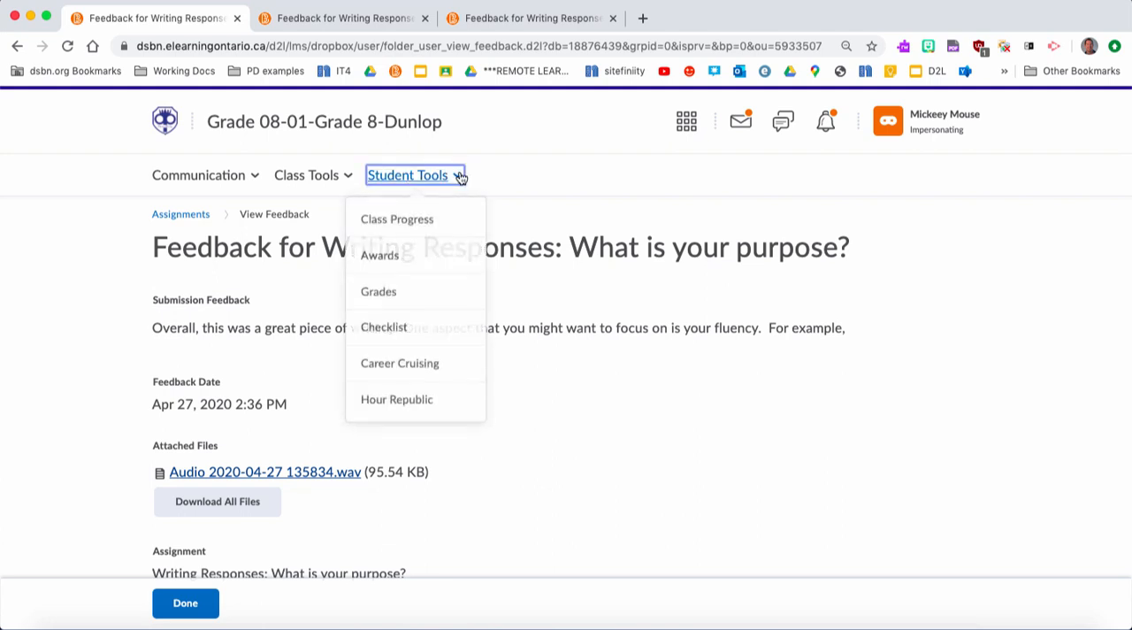
{"action": "left_click", "coordinate": [426, 221]}
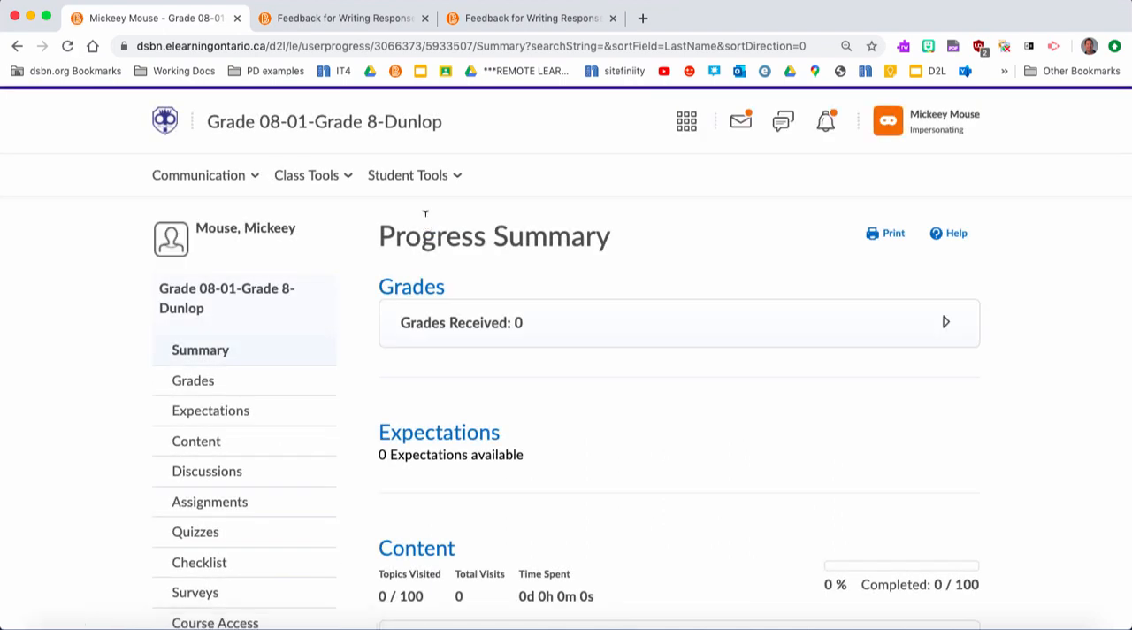
{"action": "scroll", "coordinate": [329, 309], "scroll_direction": "down", "scroll_amount": 3}
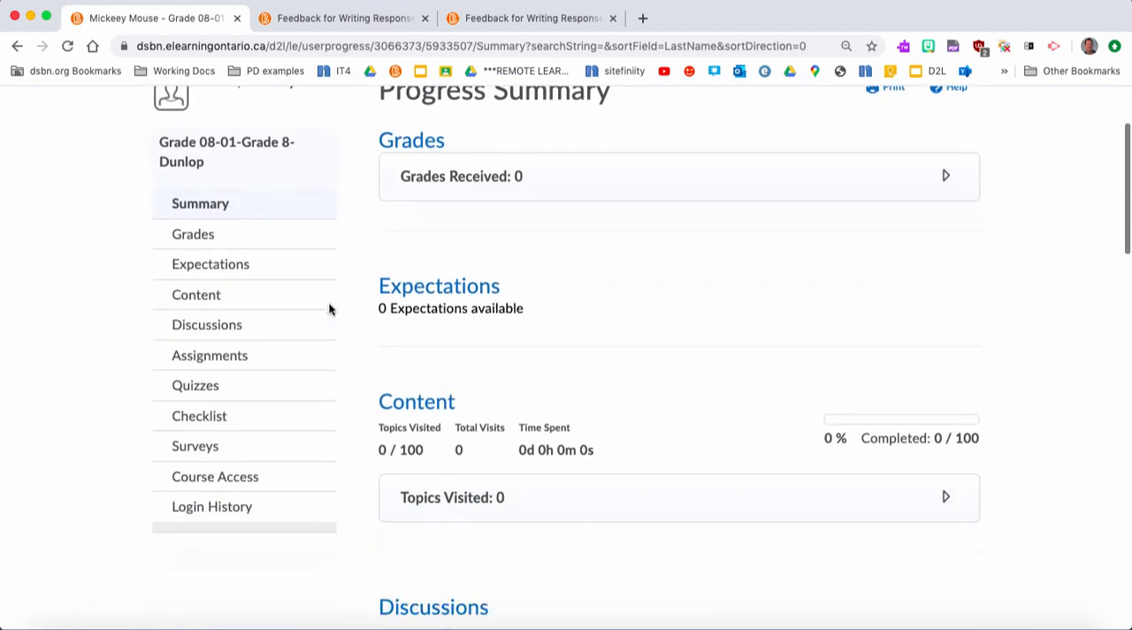
{"action": "left_click", "coordinate": [239, 356]}
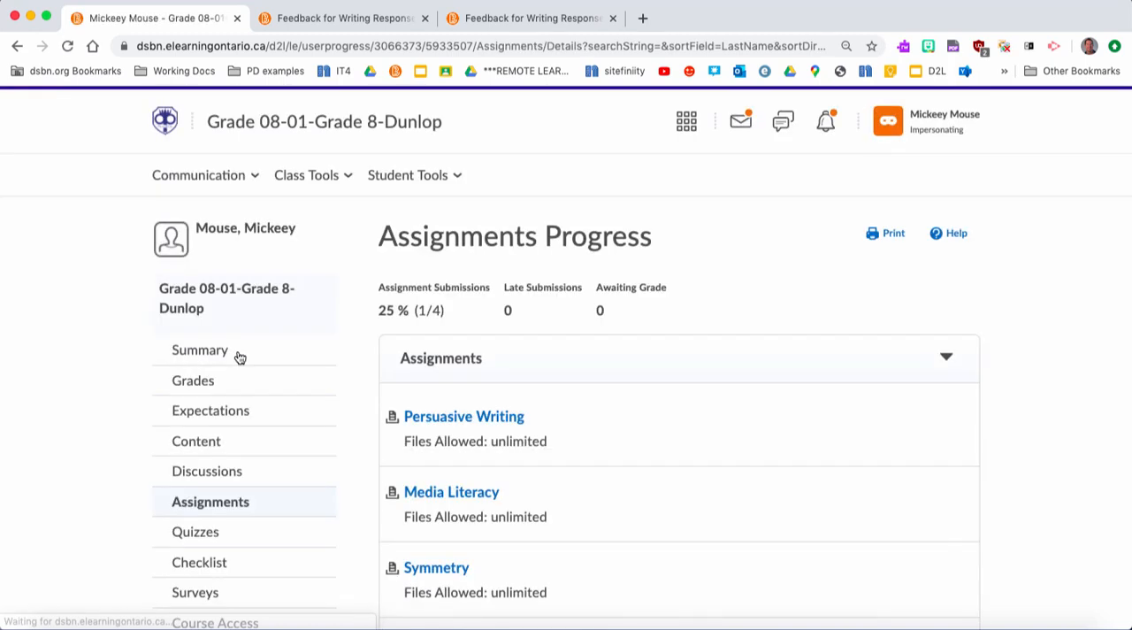
- Expand the details of "Writing Responses: What is your purpose?", examine its written, inline and audio feedback, and display the available student tools
{"action": "scroll", "coordinate": [583, 423], "scroll_direction": "down", "scroll_amount": 3}
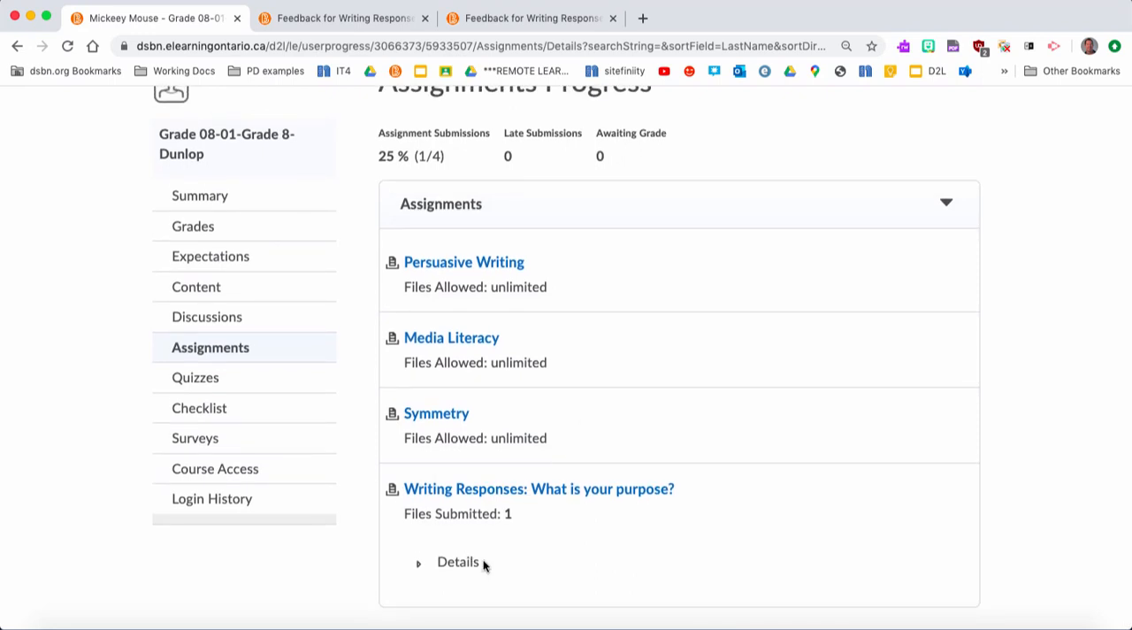
{"action": "left_click", "coordinate": [421, 564]}
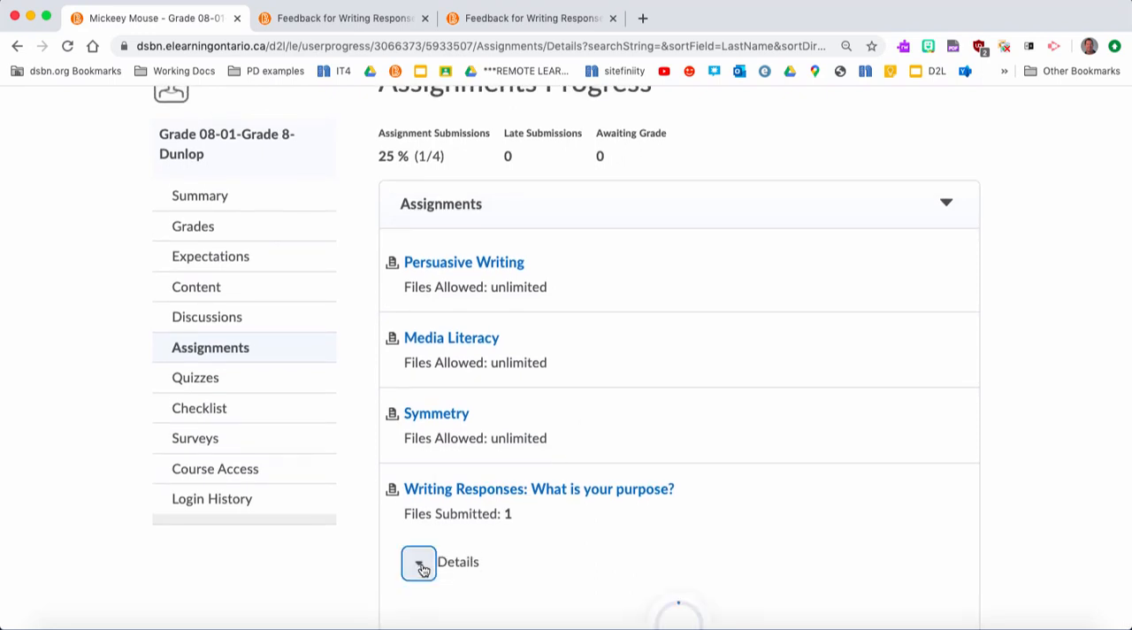
{"action": "scroll", "coordinate": [556, 541], "scroll_direction": "down", "scroll_amount": 3}
{"action": "scroll", "coordinate": [555, 544], "scroll_direction": "down", "scroll_amount": 1}
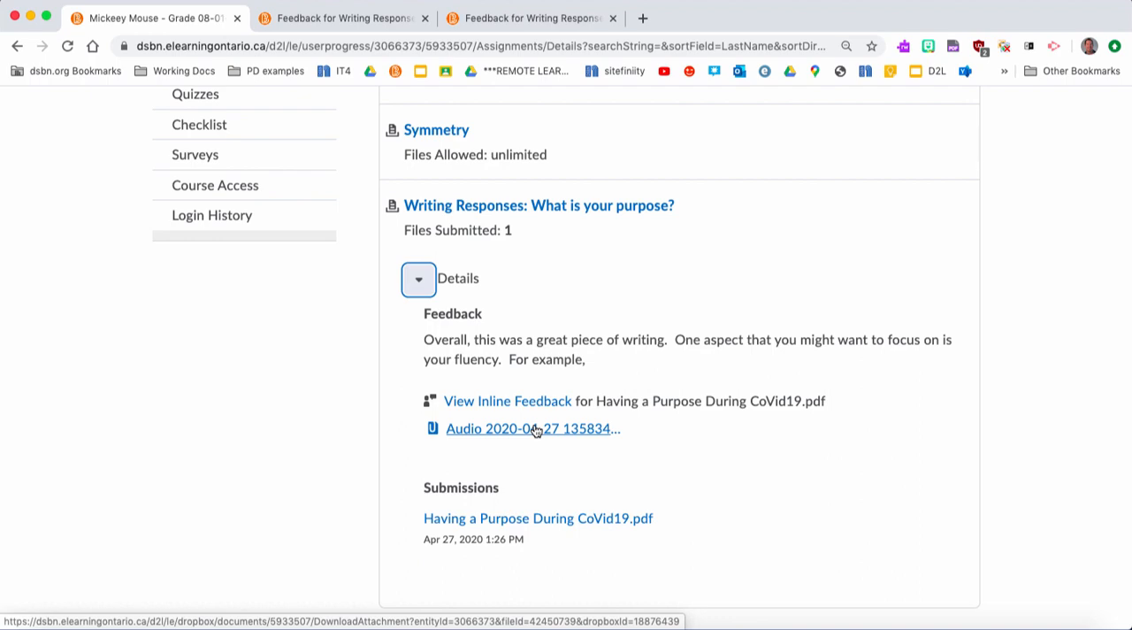
{"action": "scroll", "coordinate": [535, 431], "scroll_direction": "up", "scroll_amount": 5}
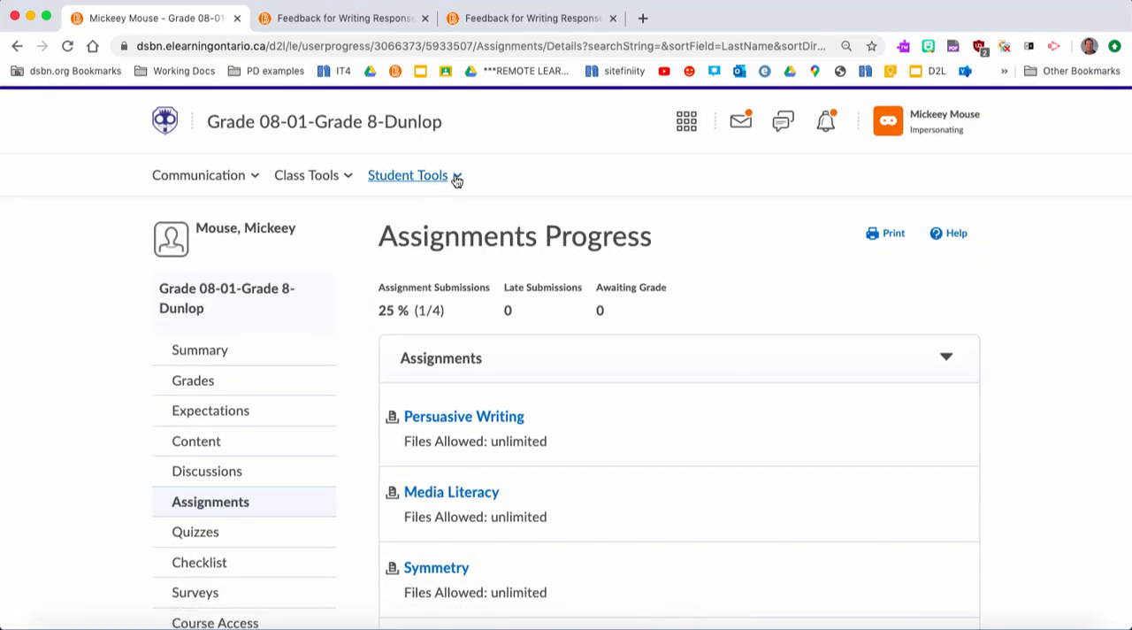
{"action": "left_click", "coordinate": [456, 179]}
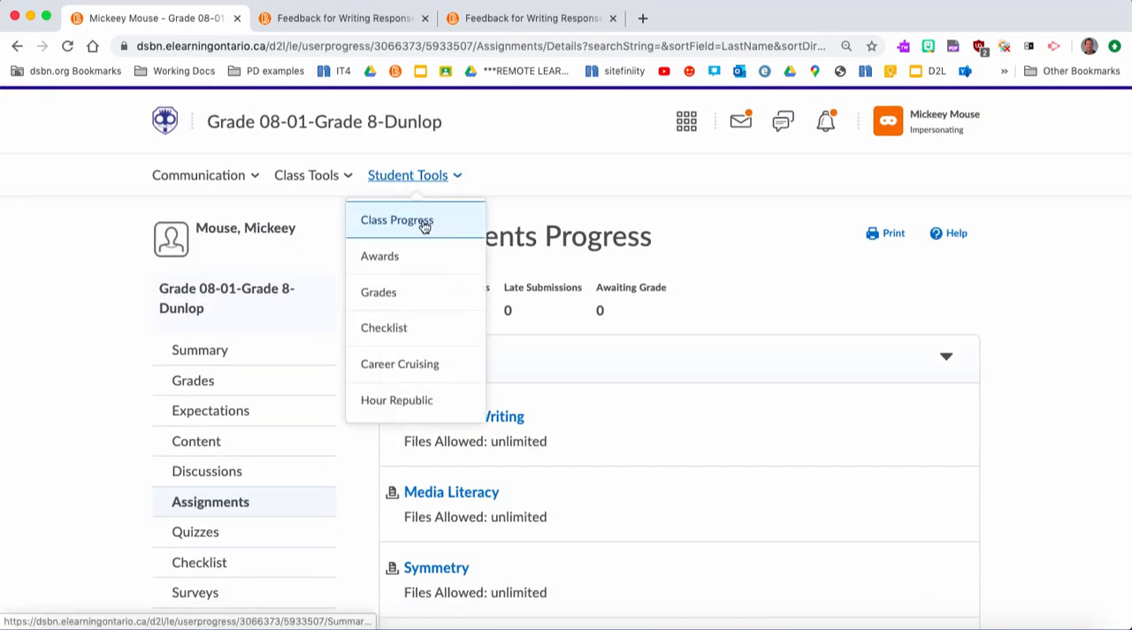